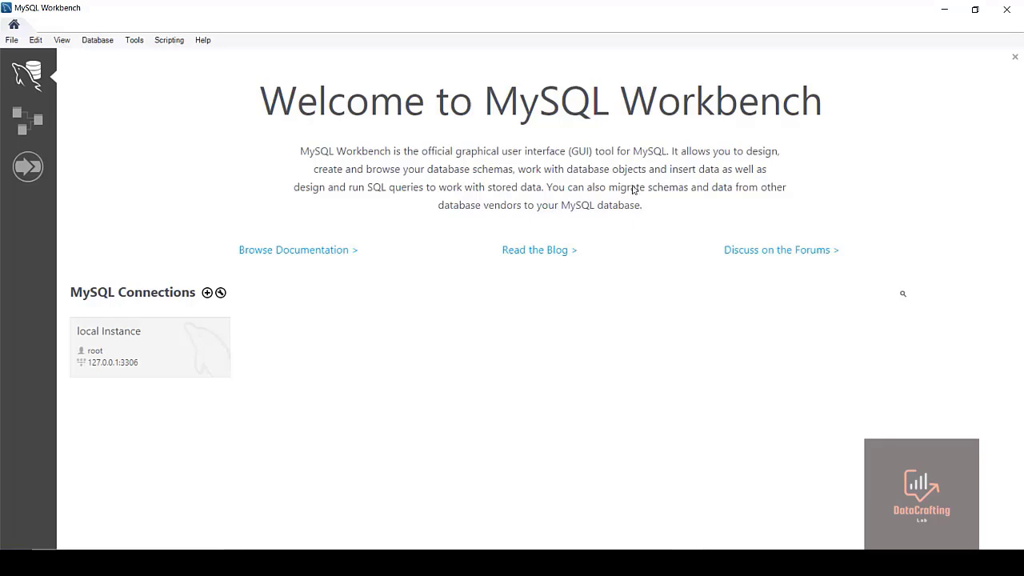
Close MySQL Workbench and open the Apps section of Windows Settings
left_click(1007, 6)
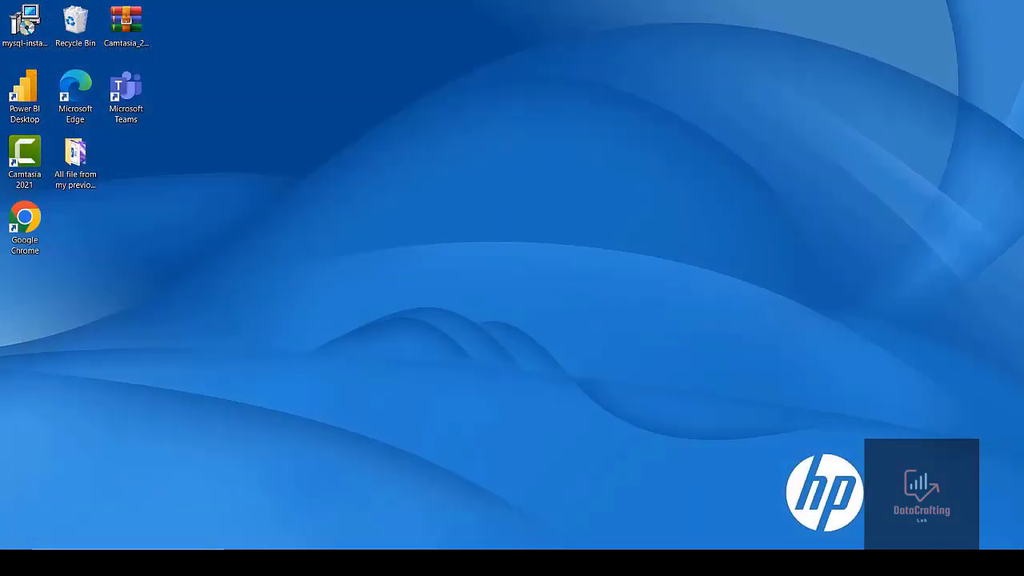
left_click(16, 542)
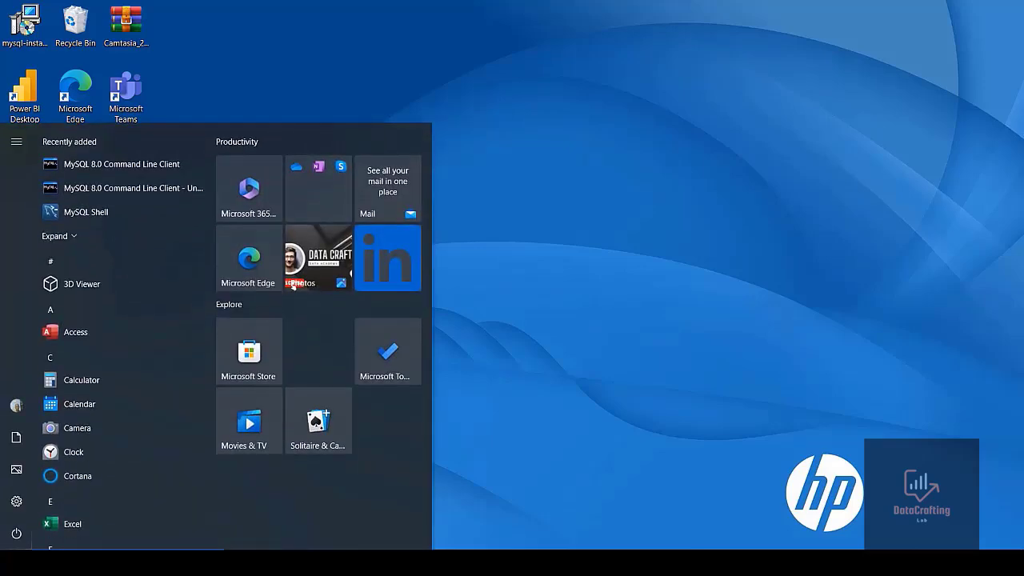
left_click(292, 284)
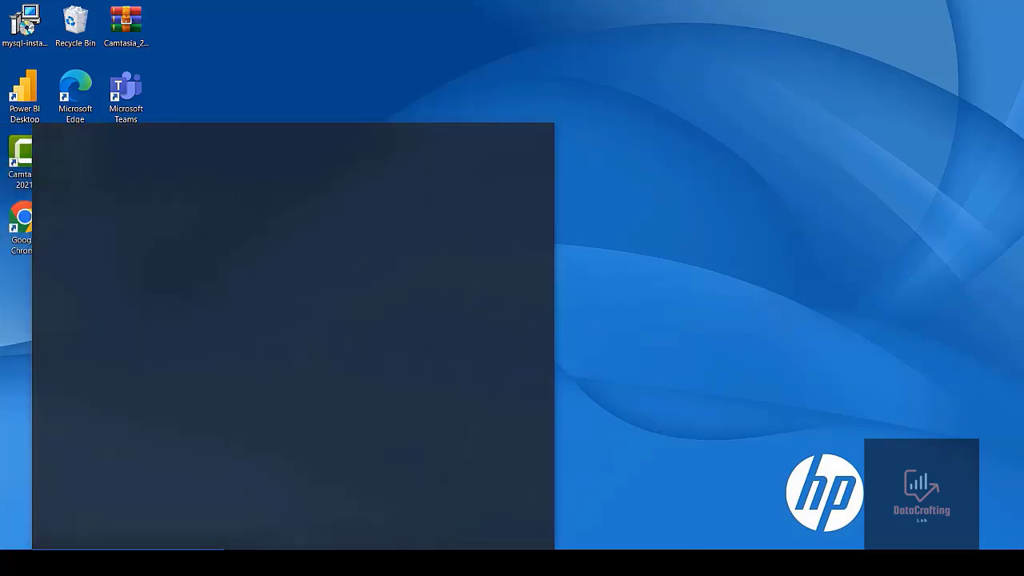
type("se")
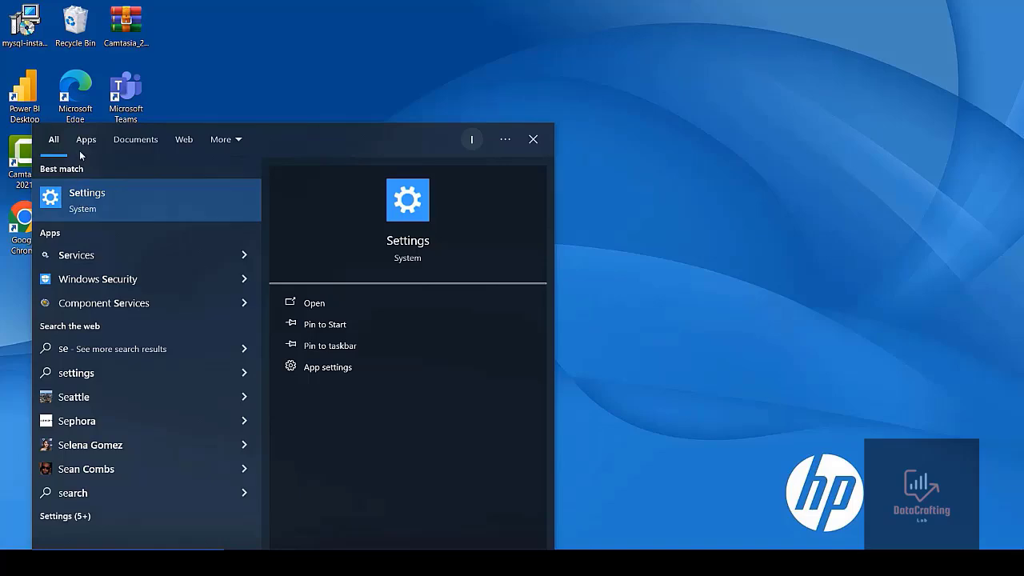
left_click(89, 192)
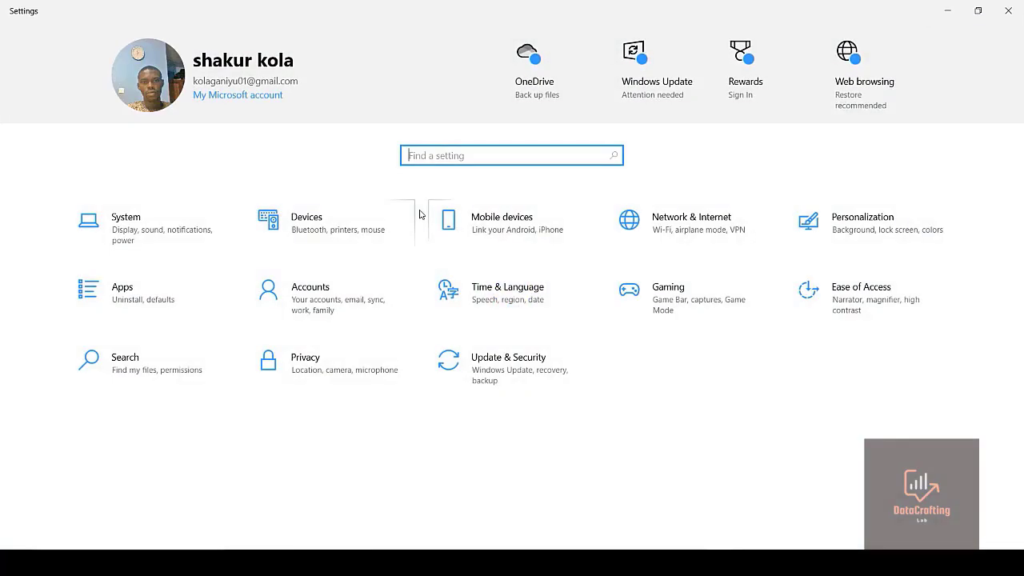
left_click(124, 309)
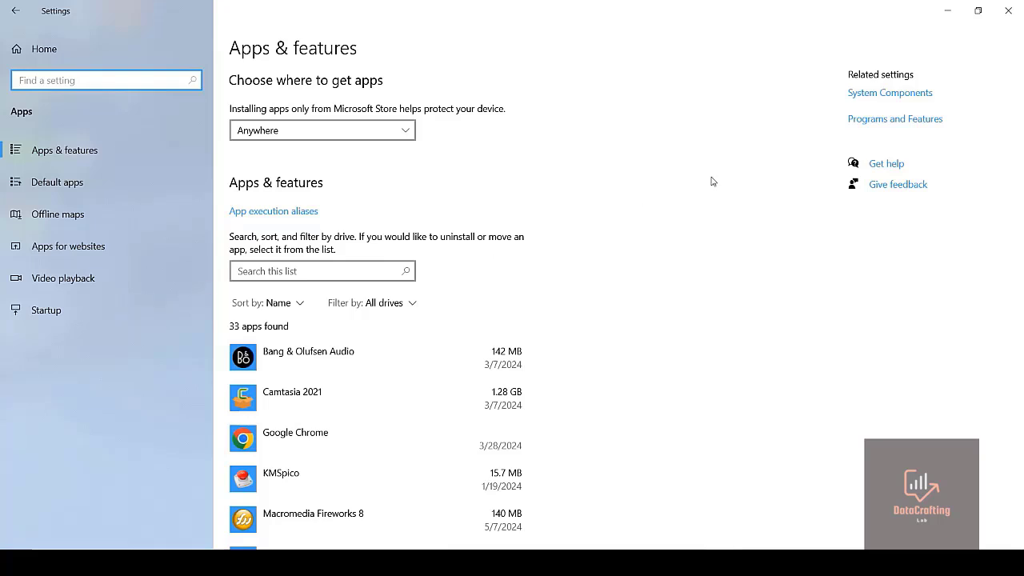
Uninstall MySQL Documents from the installed apps list
scroll(349, 267, "down", 10)
left_click(349, 267)
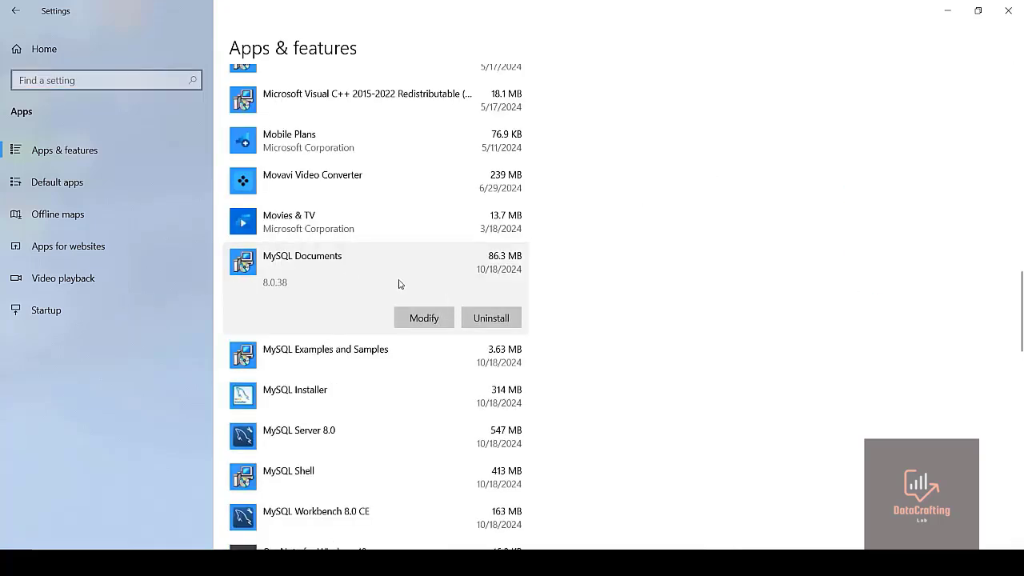
left_click(488, 318)
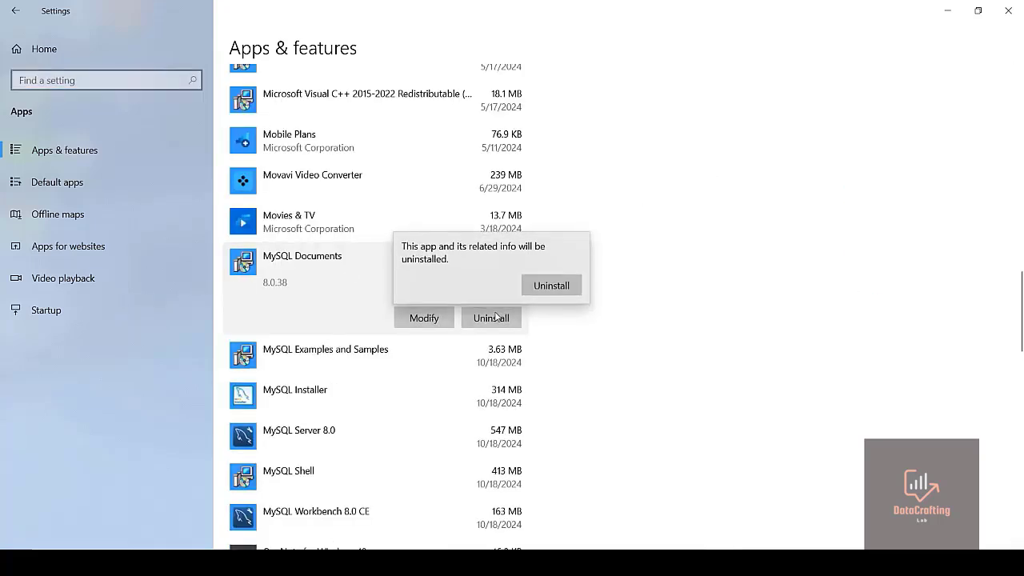
left_click(543, 285)
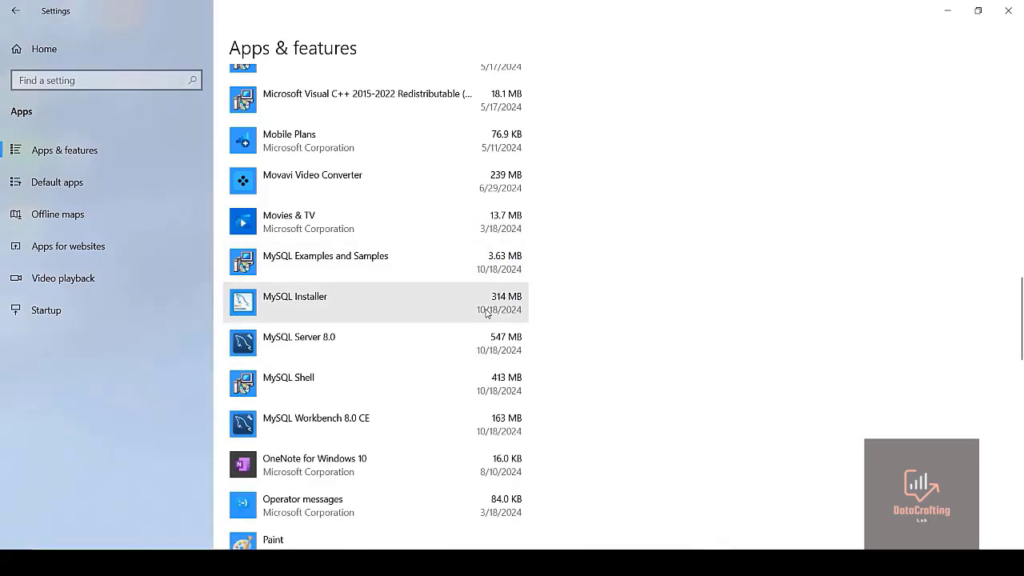
Uninstall MySQL Examples and Samples
left_click(378, 267)
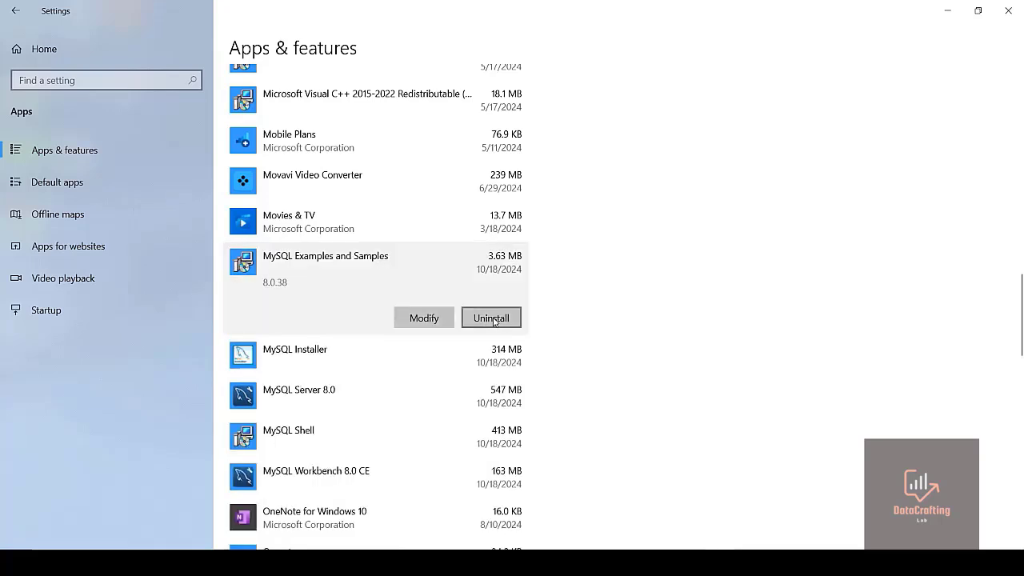
left_click(493, 318)
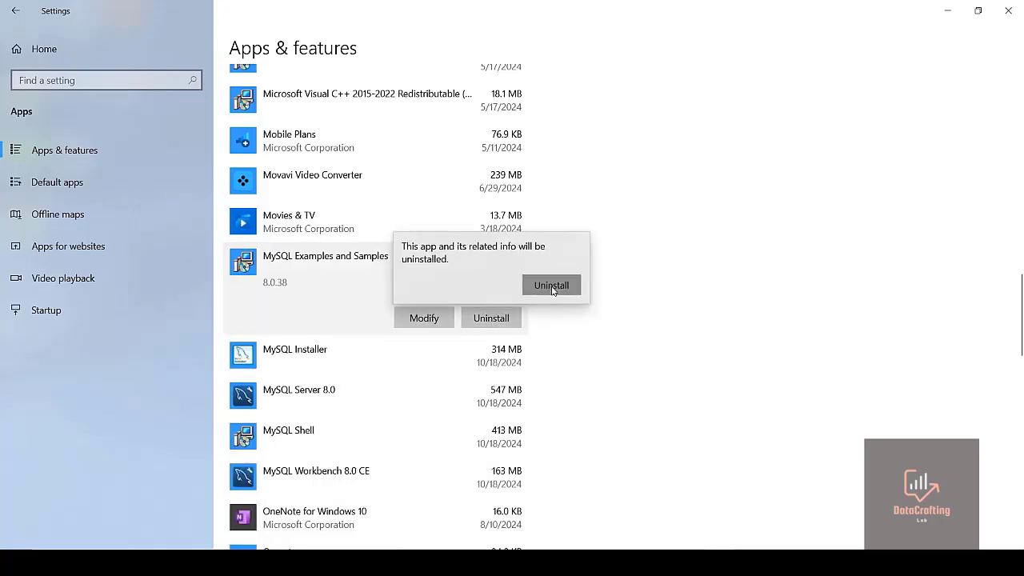
left_click(551, 286)
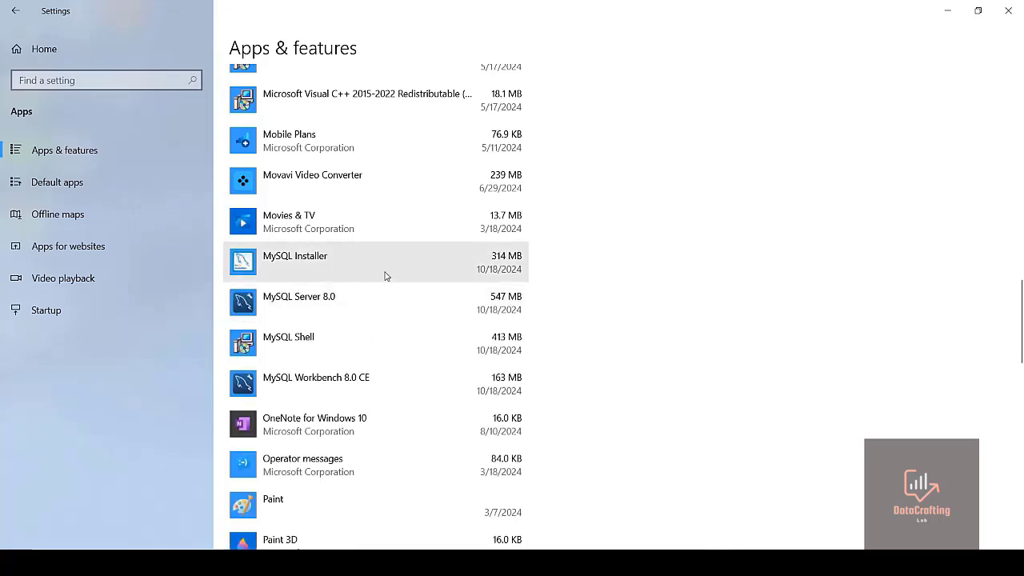
Uninstall MySQL Installer
left_click(384, 274)
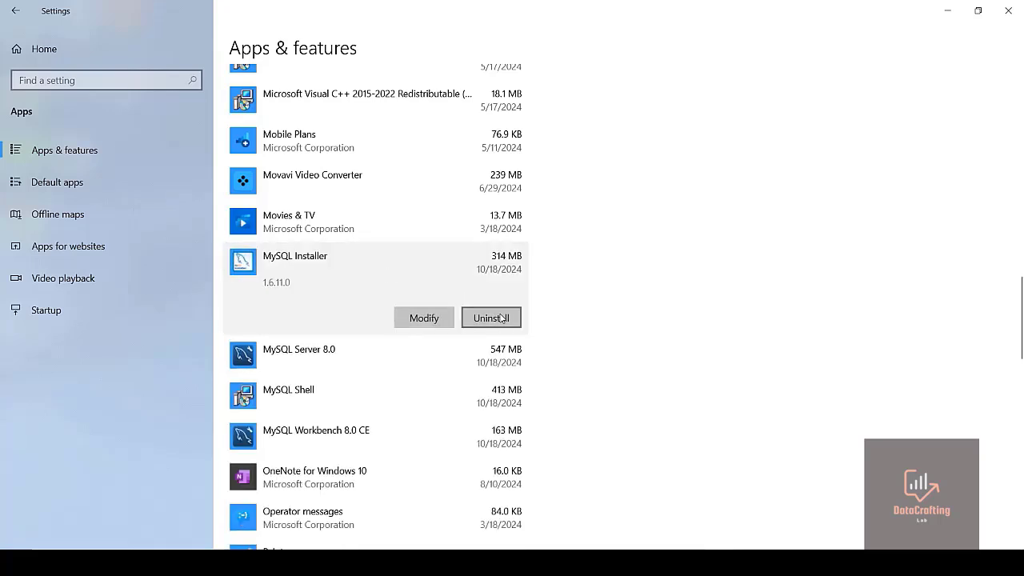
left_click(502, 319)
left_click(557, 290)
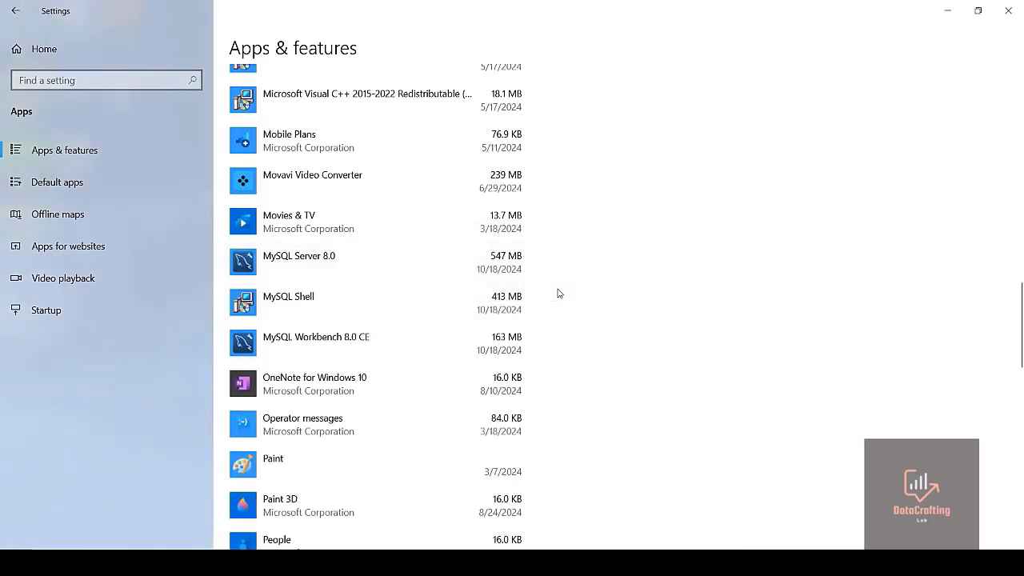
Uninstall MySQL Server 8.0
left_click(294, 266)
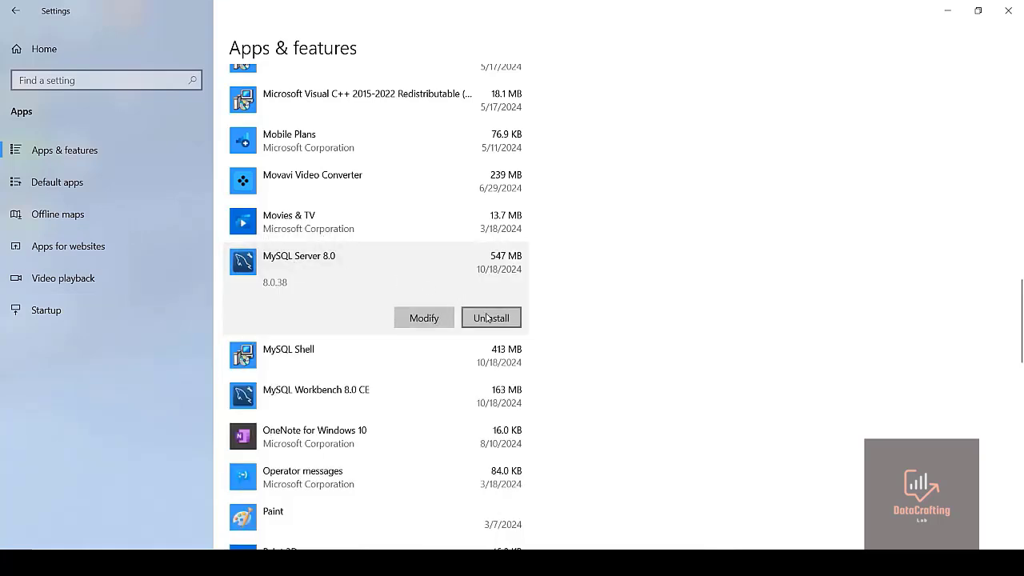
left_click(488, 317)
left_click(551, 286)
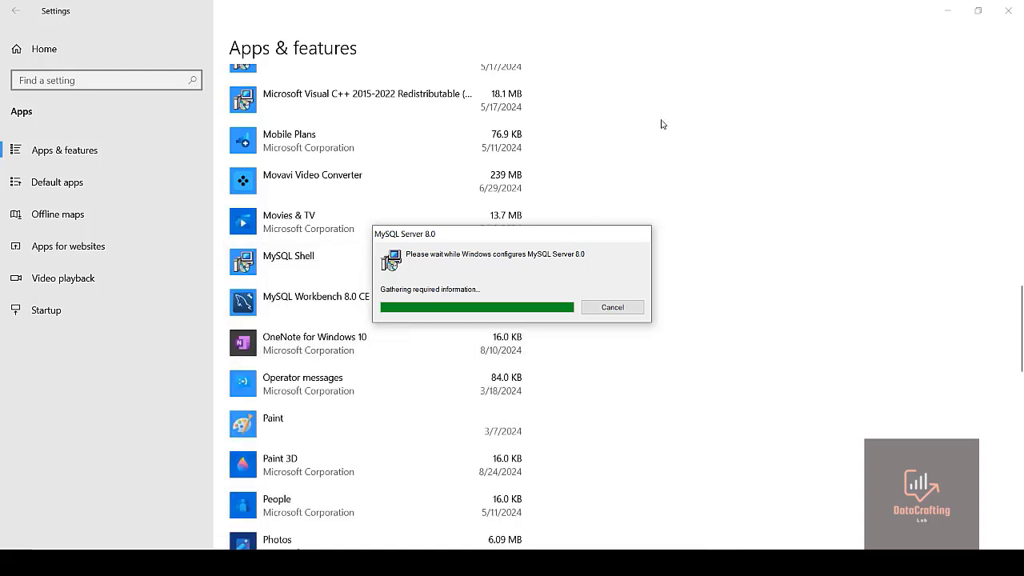
left_click(685, 38)
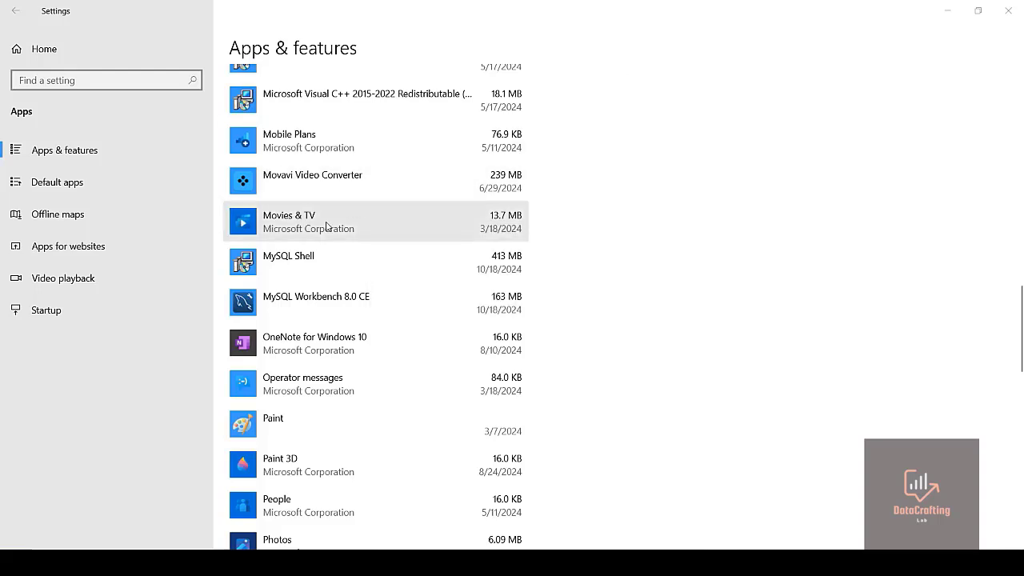
Uninstall MySQL Shell
left_click(322, 275)
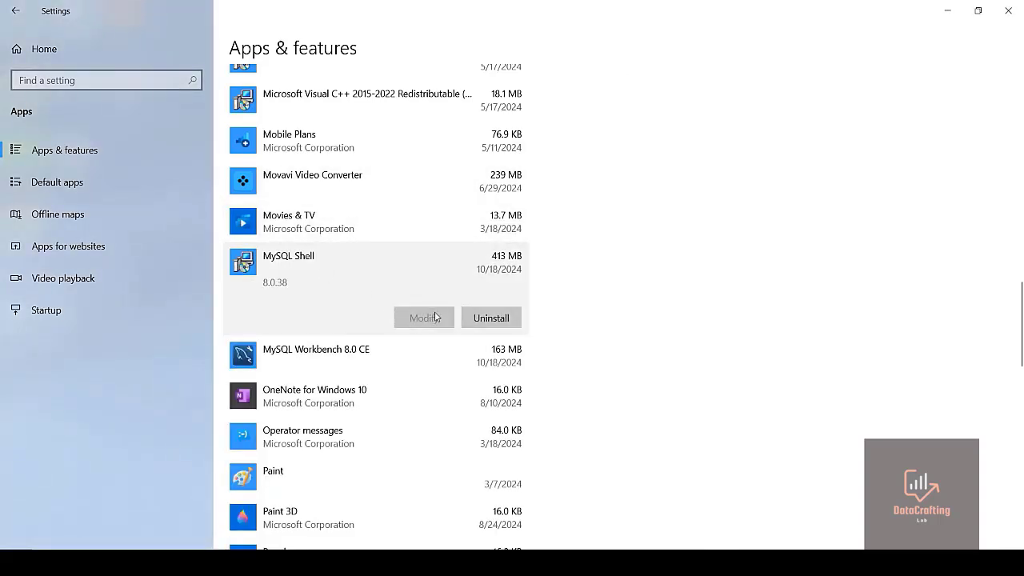
left_click(486, 318)
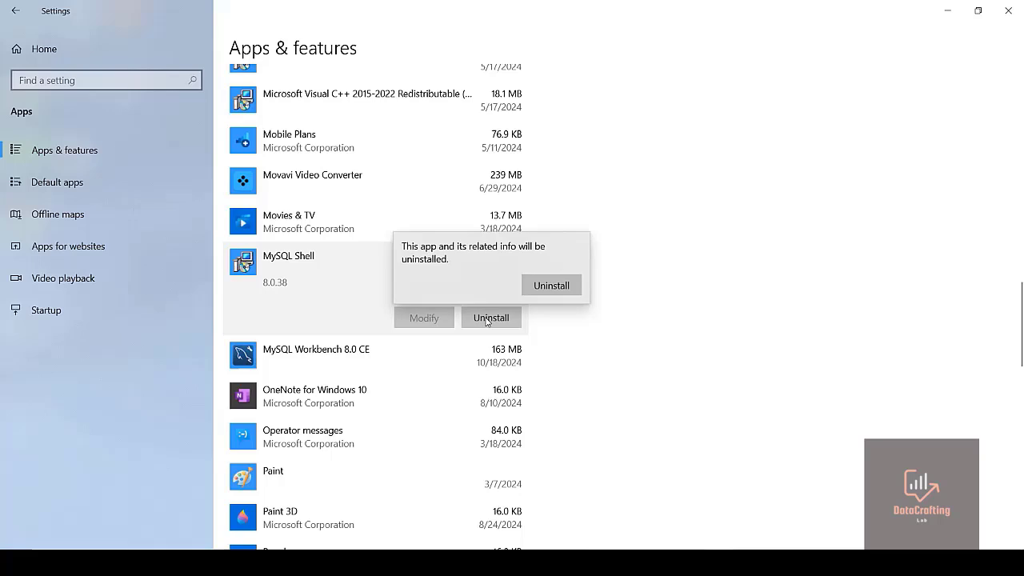
left_click(546, 287)
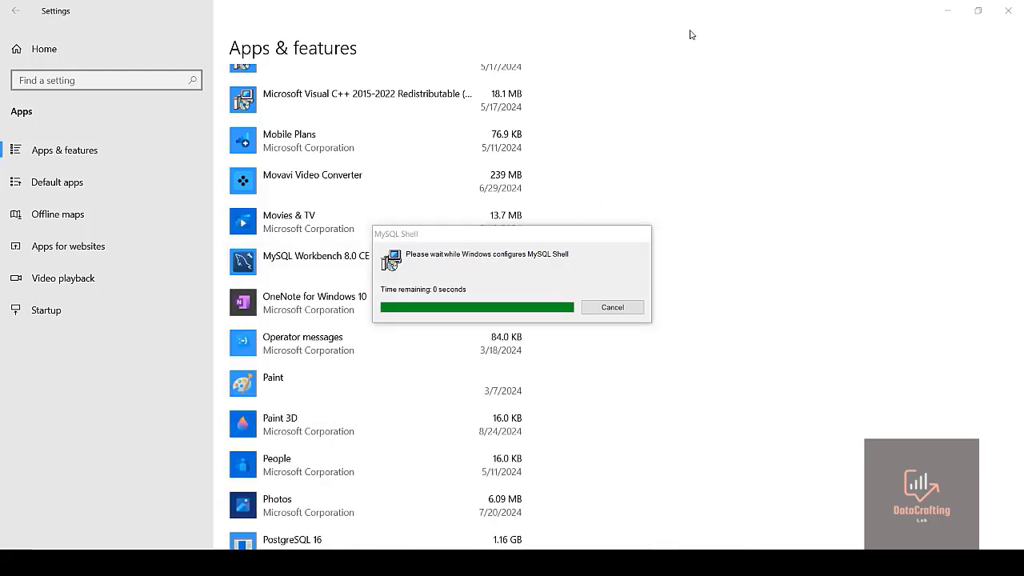
Uninstall MySQL Workbench 8.0 CE
left_click(310, 262)
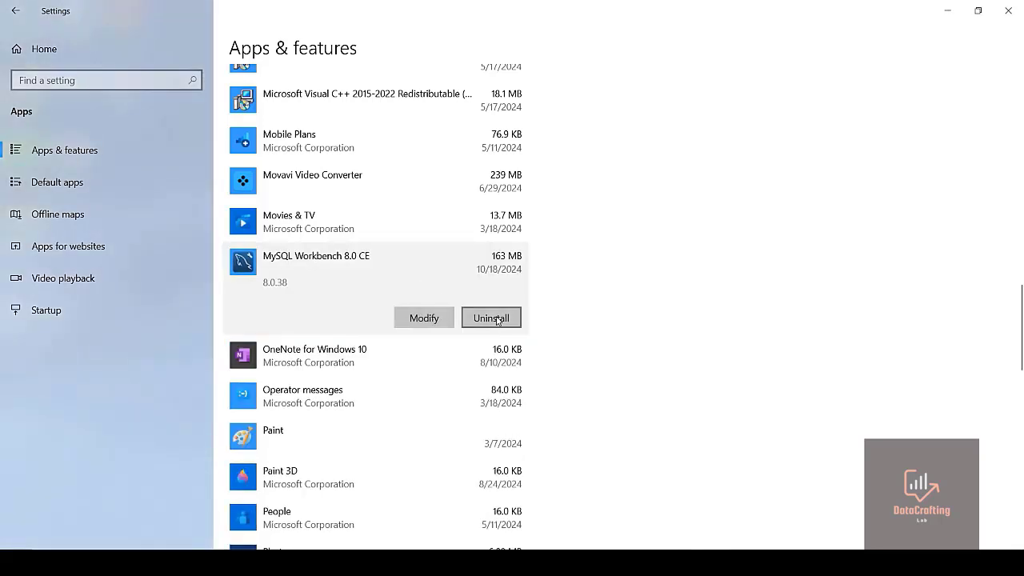
left_click(496, 319)
left_click(549, 291)
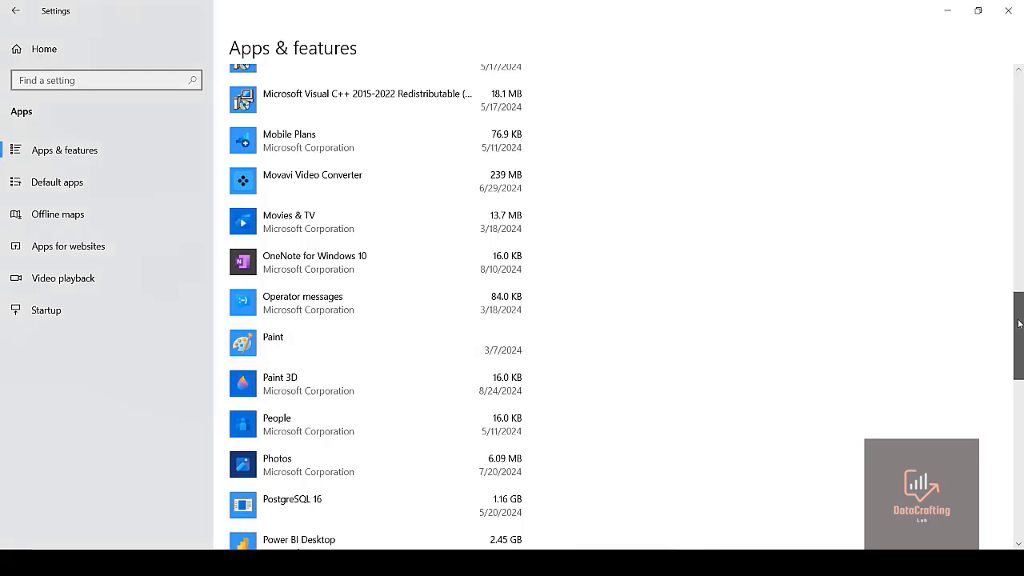
Minimize the Settings window
mouse_move(1022, 325)
left_mouse_down()
mouse_move(1013, 425)
mouse_move(996, 482)
mouse_move(1016, 419)
mouse_move(1022, 50)
left_mouse_up()
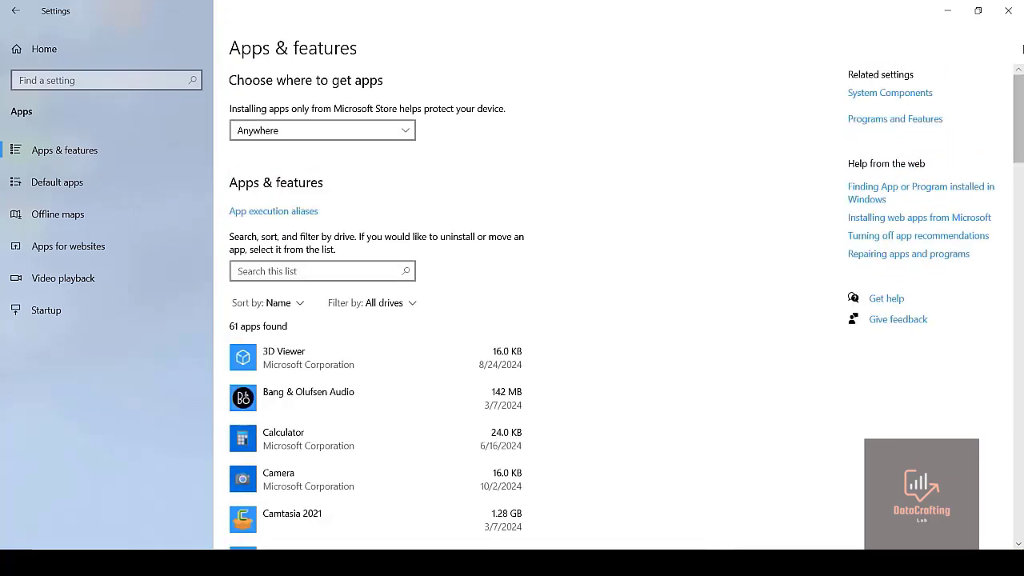
left_click(946, 13)
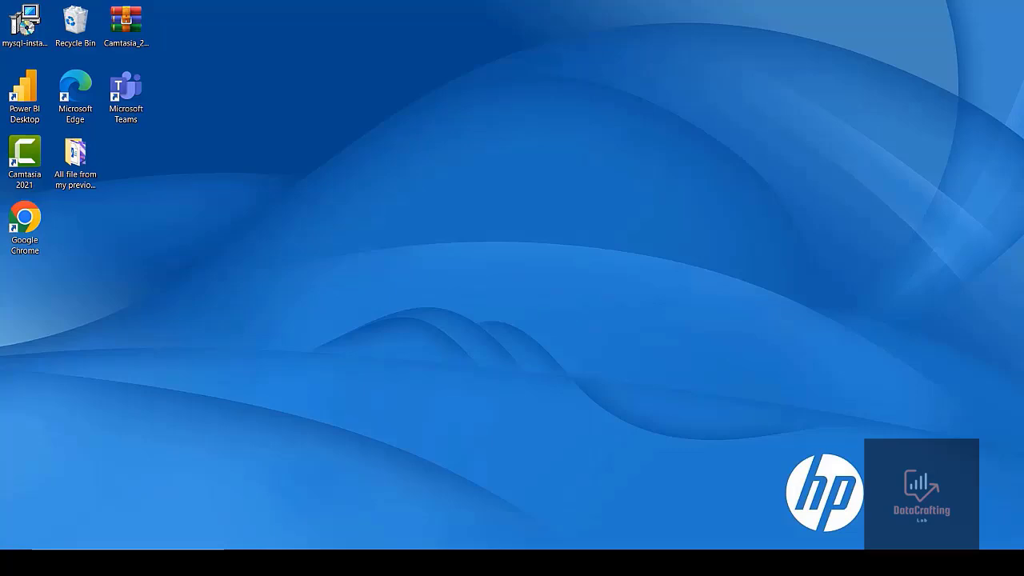
Open Chrome and go to the MySQL downloads page through the 'mysql download' search suggestion
left_click(304, 563)
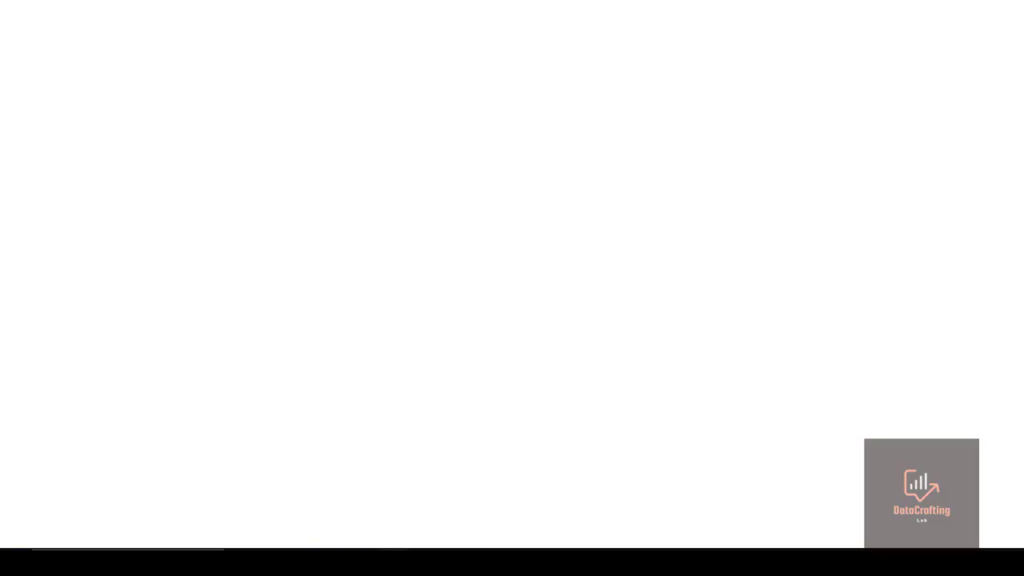
left_click(304, 42)
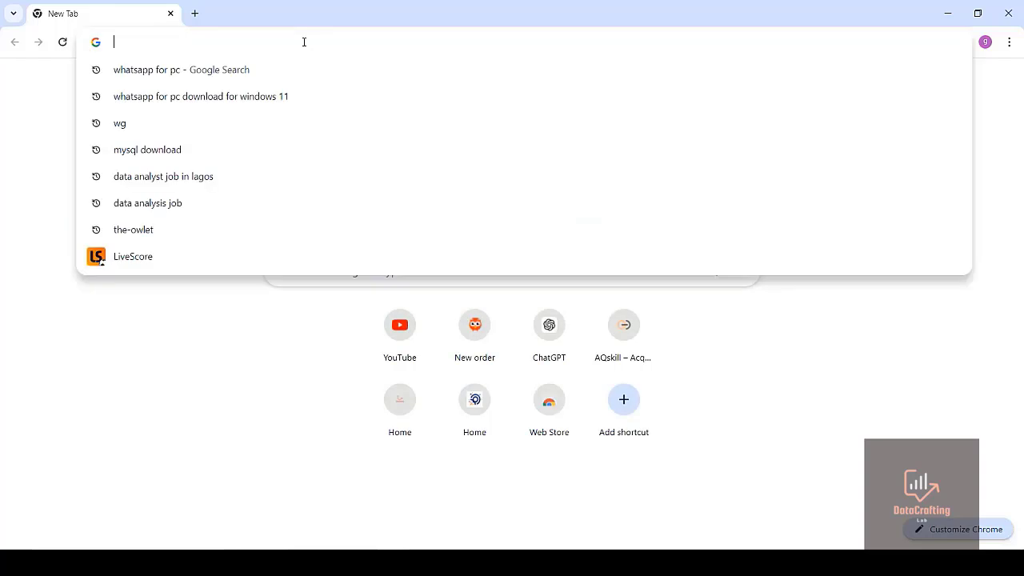
type("m")
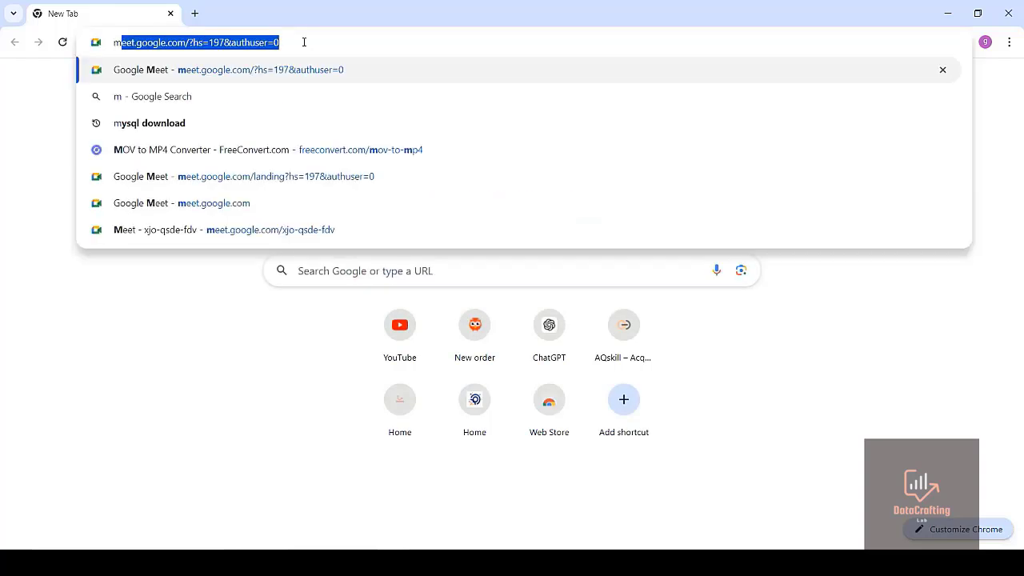
type("ysql")
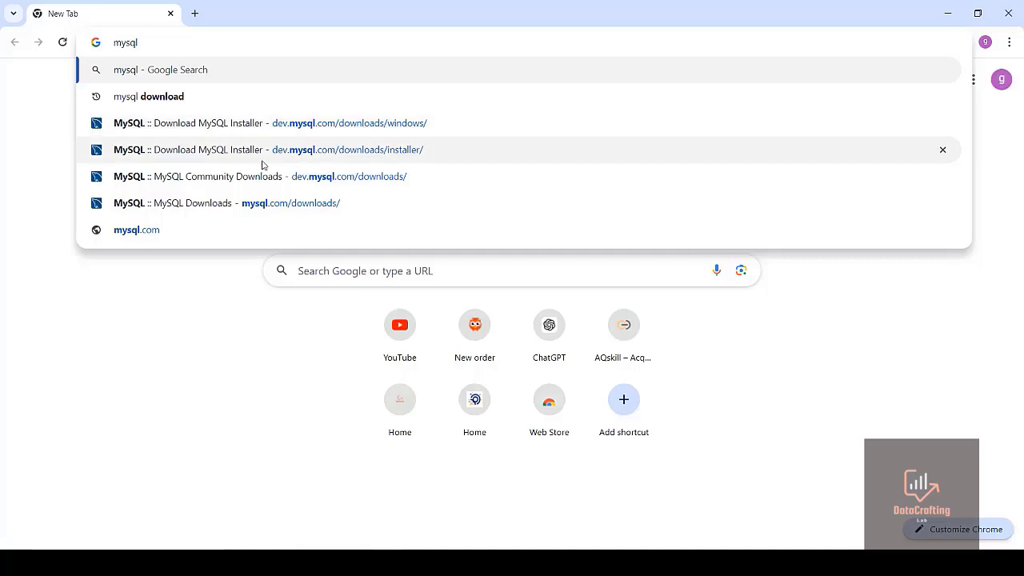
left_click(149, 96)
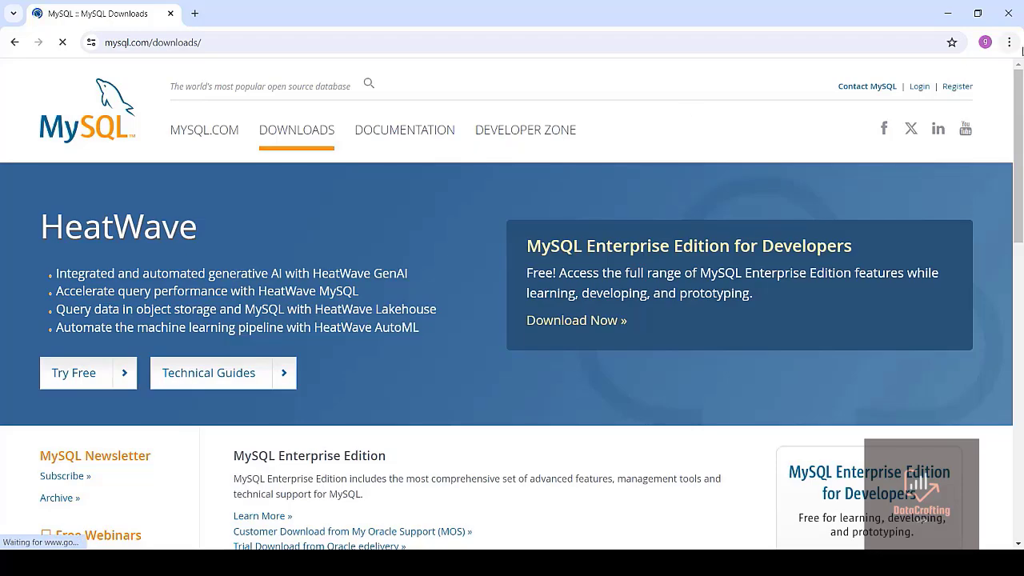
Open the MySQL Installer for Windows page from MySQL Community Downloads
left_click_drag(1020, 95, 1006, 248)
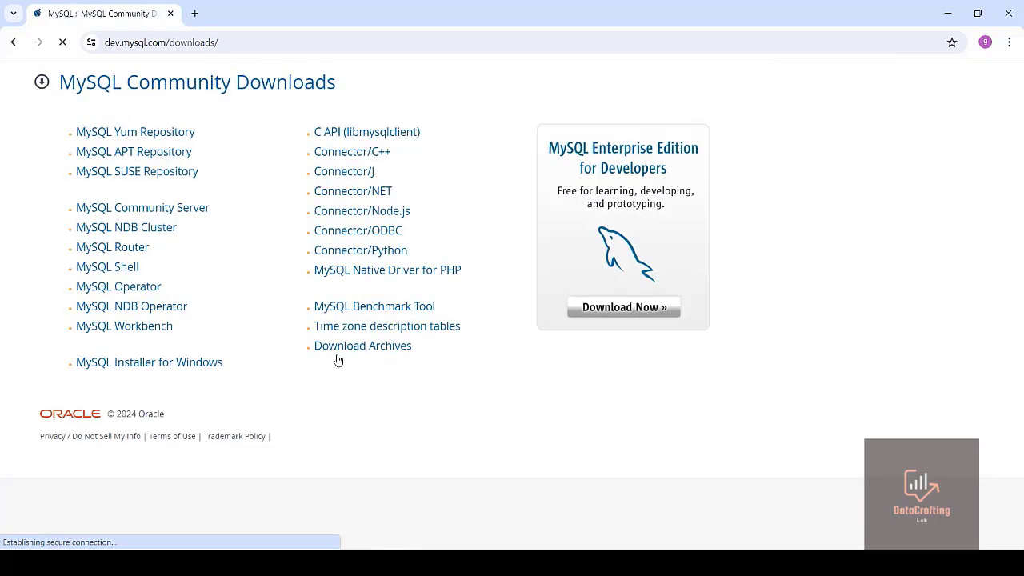
left_click(117, 364)
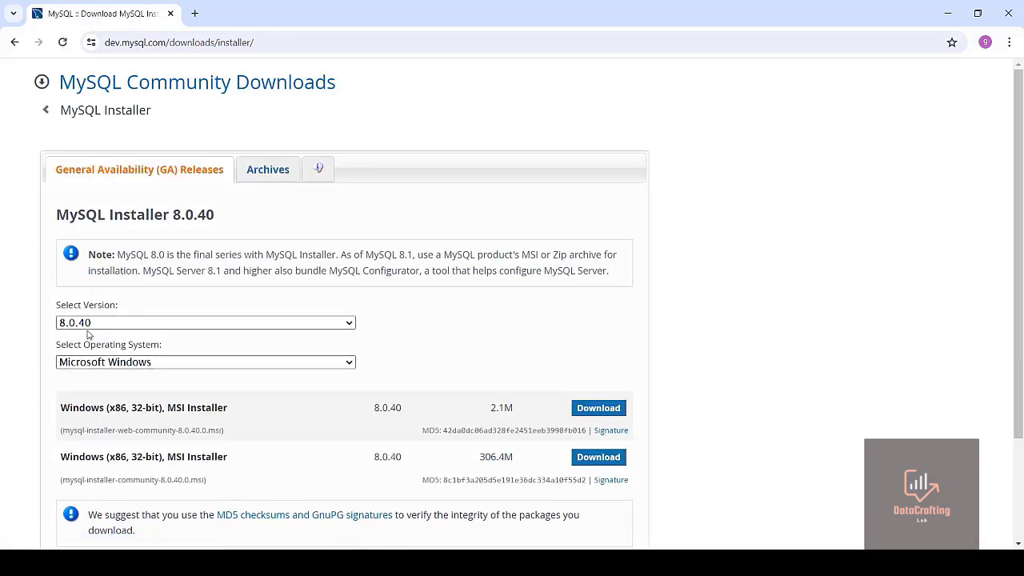
Download the 8.0.40 full Windows MSI Installer (306.4M) without logging in to an Oracle account
left_click(352, 323)
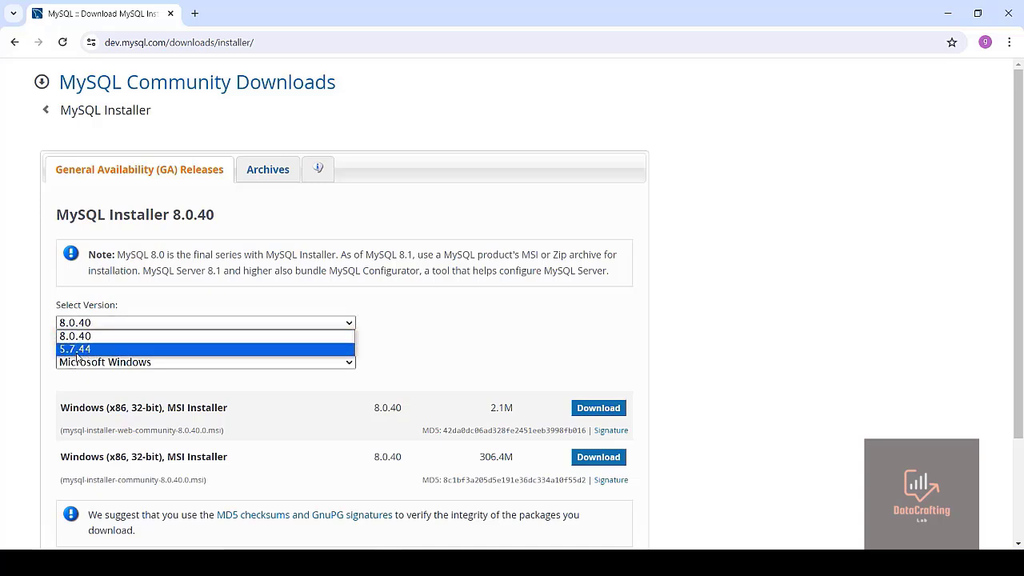
left_click(195, 336)
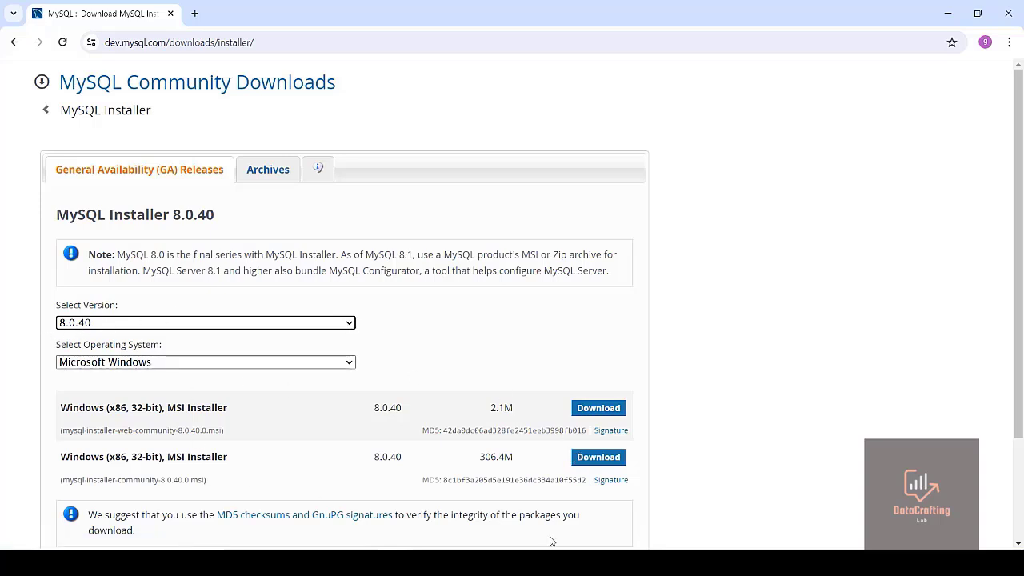
left_click(607, 461)
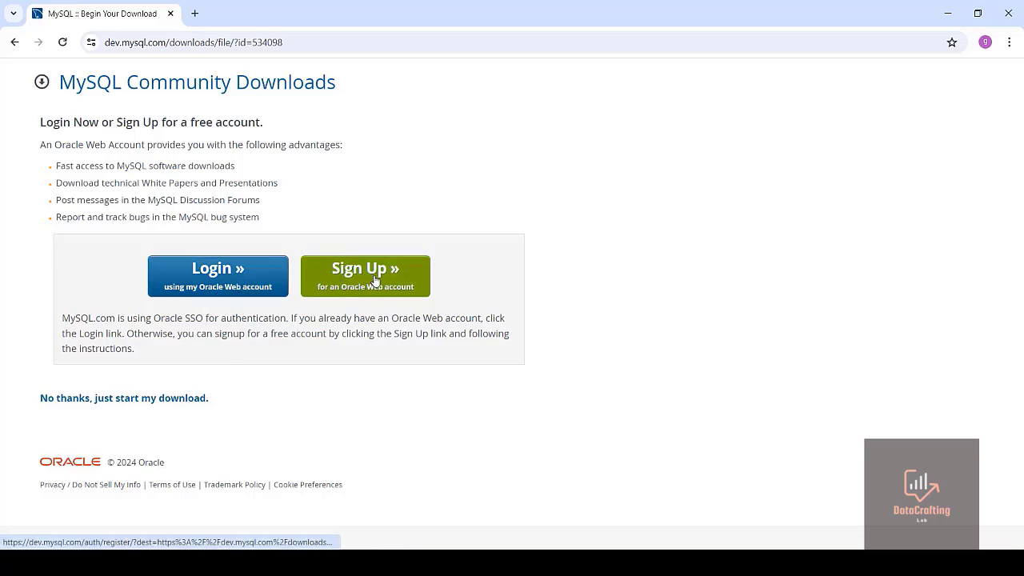
left_click(81, 399)
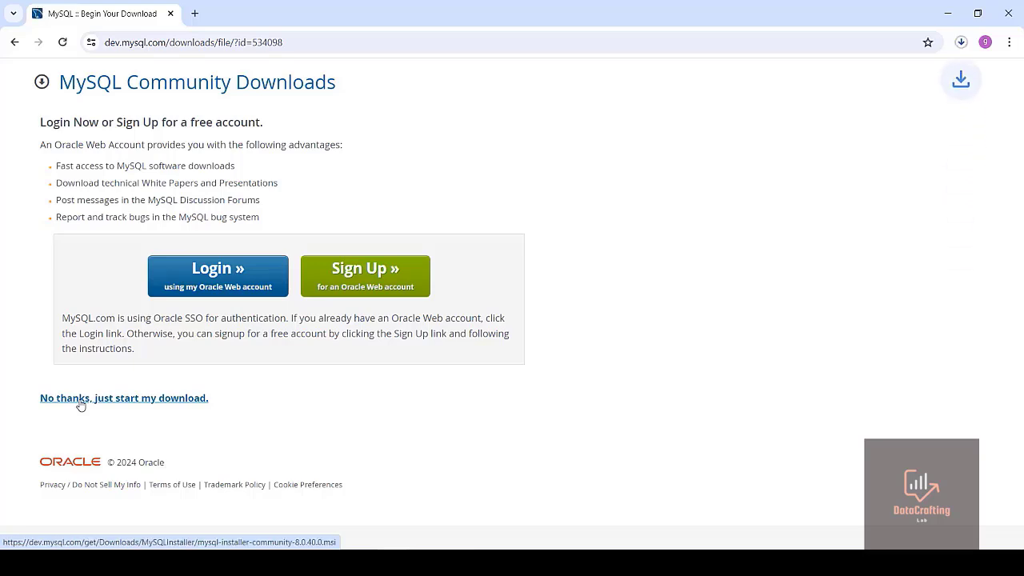
Pause the duplicate MySQL installer download and minimize the browser
left_click(960, 42)
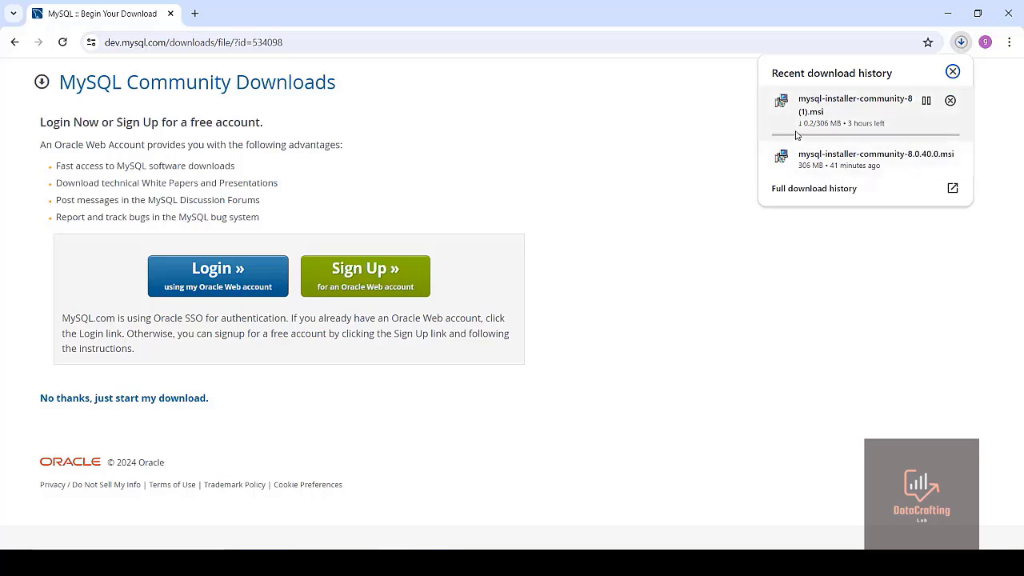
left_click(927, 100)
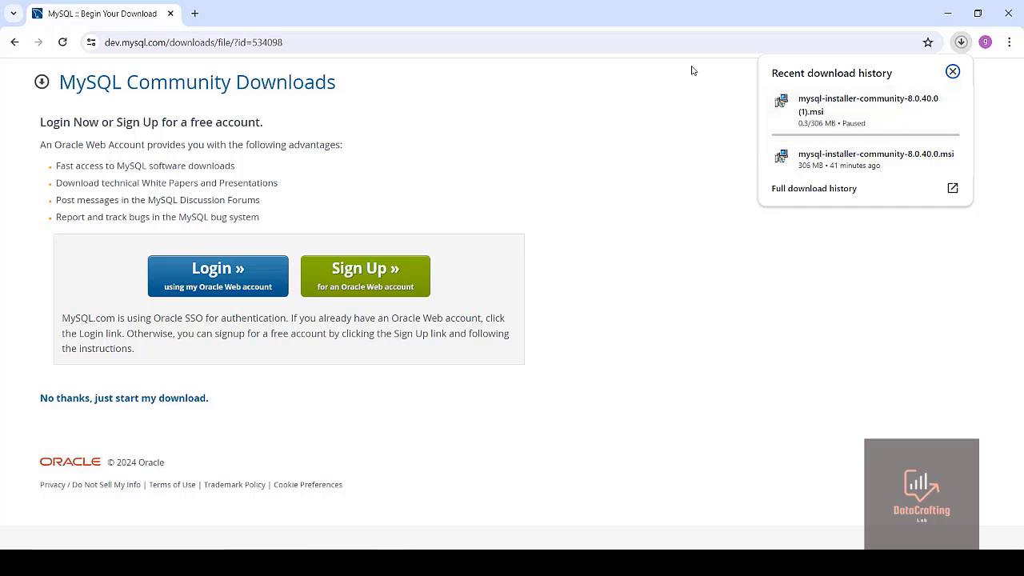
left_click(683, 42)
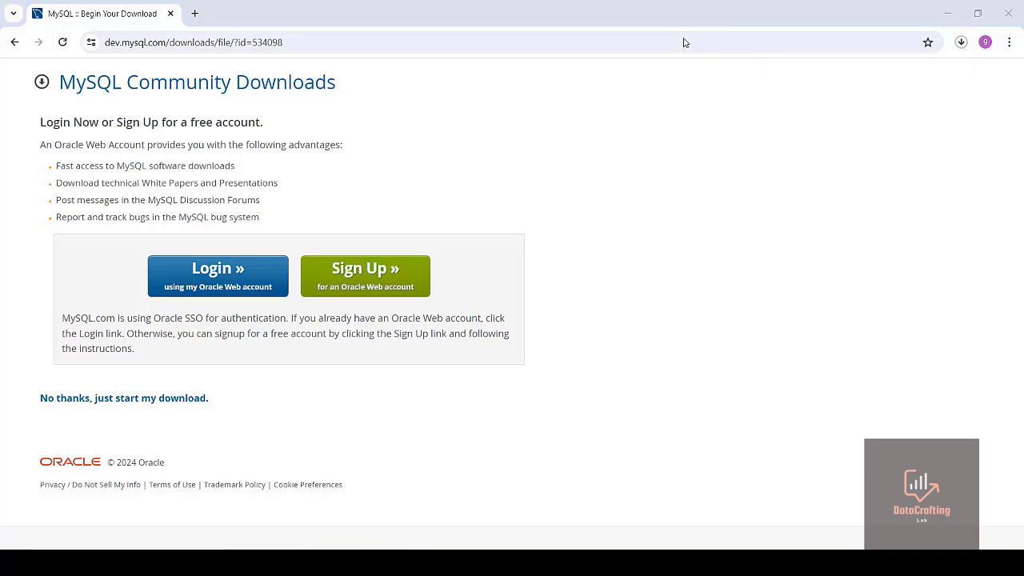
left_click(962, 12)
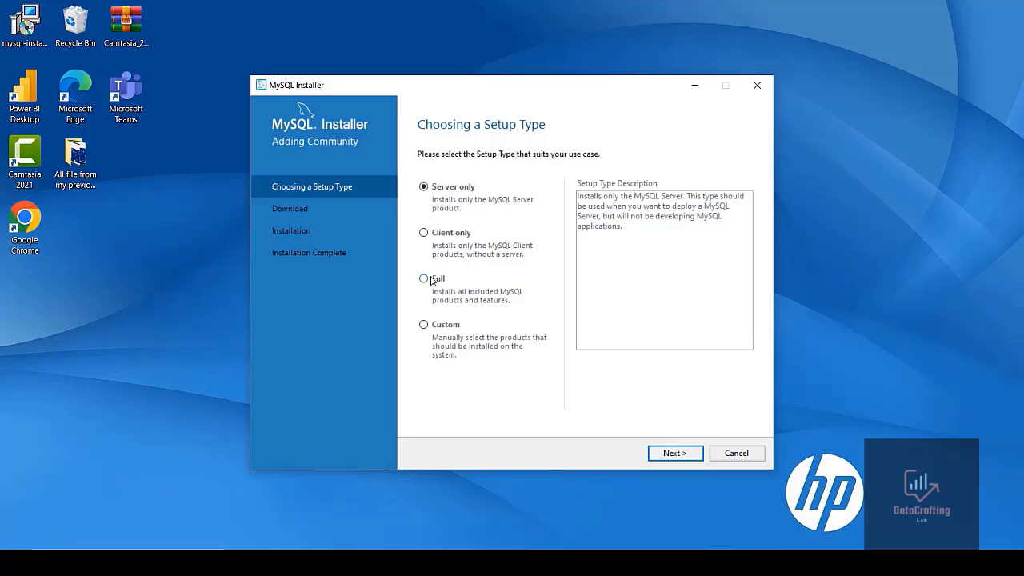
Choose the Custom setup type and add MySQL Server 8.0.38 - X64 to the products to install
left_click(424, 326)
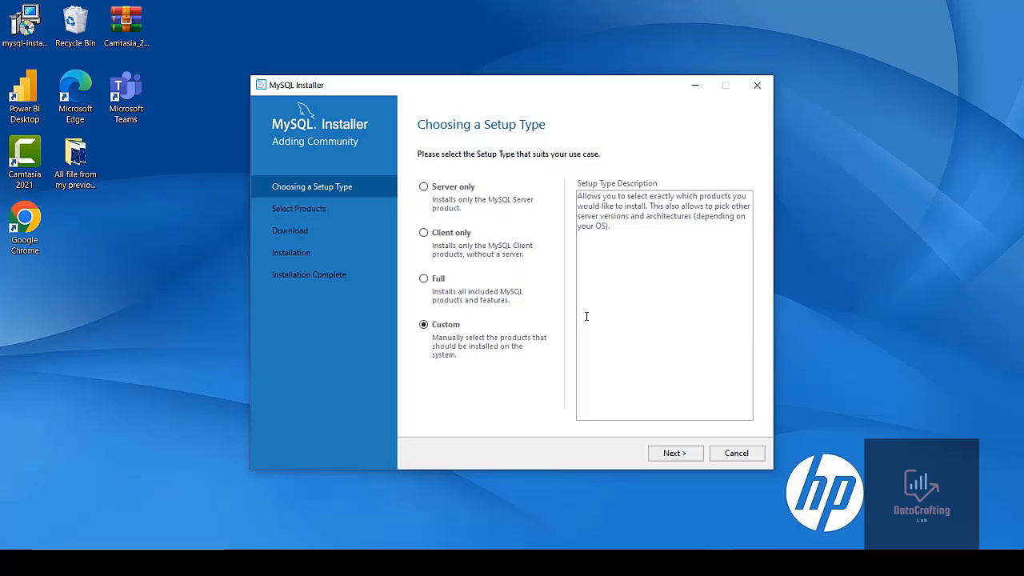
left_click(672, 453)
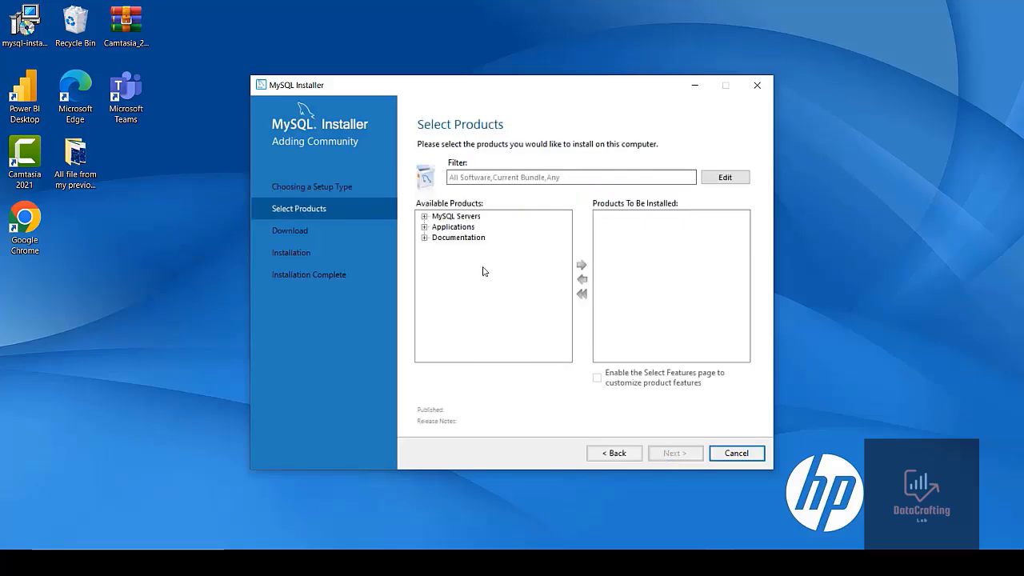
left_click(424, 216)
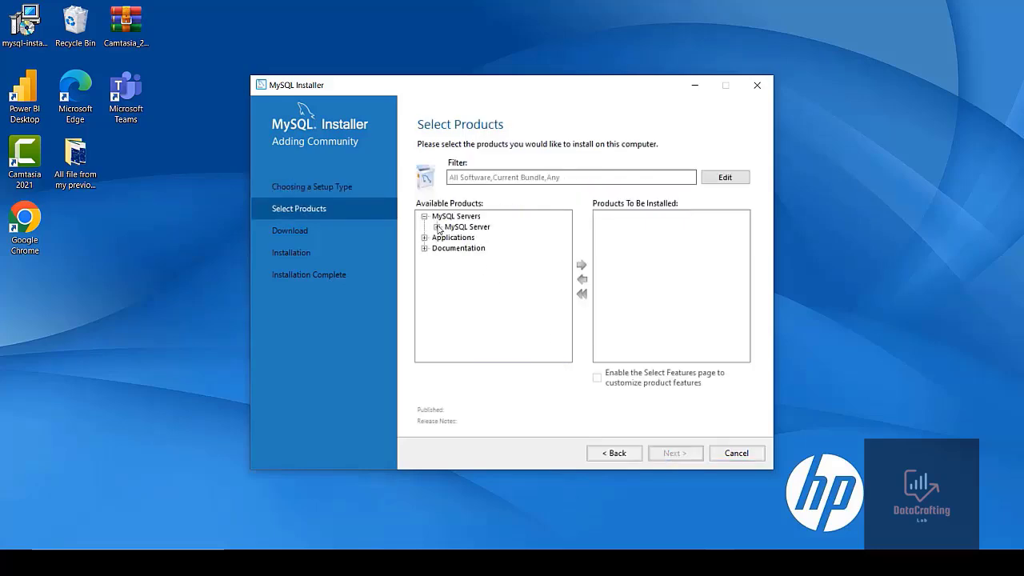
left_click(436, 227)
left_click(450, 239)
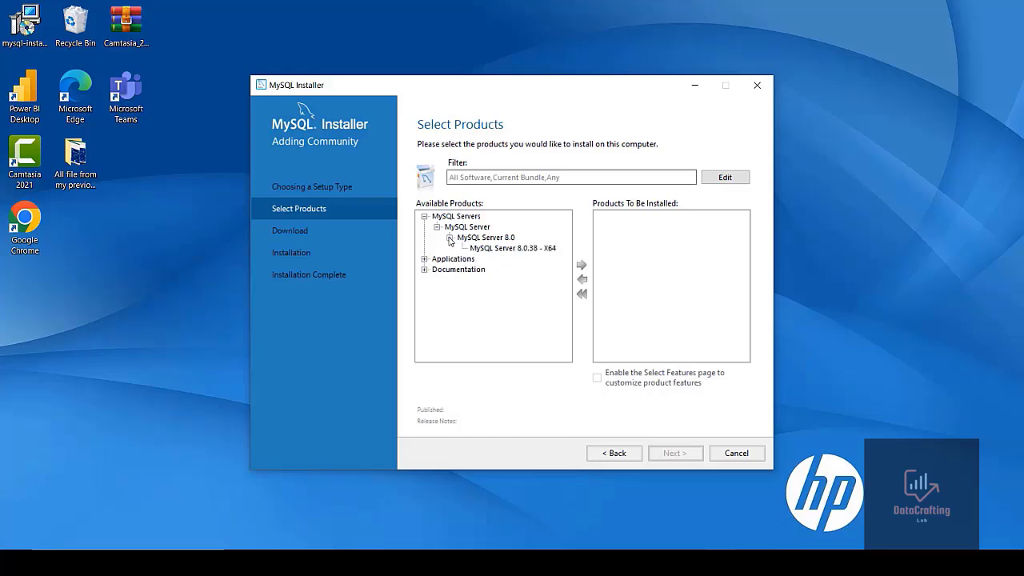
left_click(499, 249)
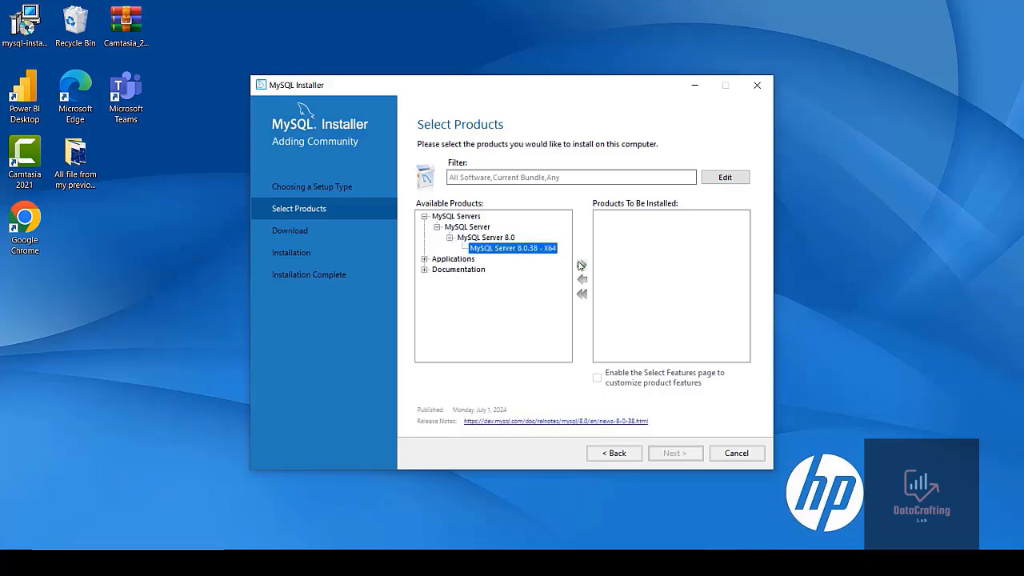
left_click(582, 266)
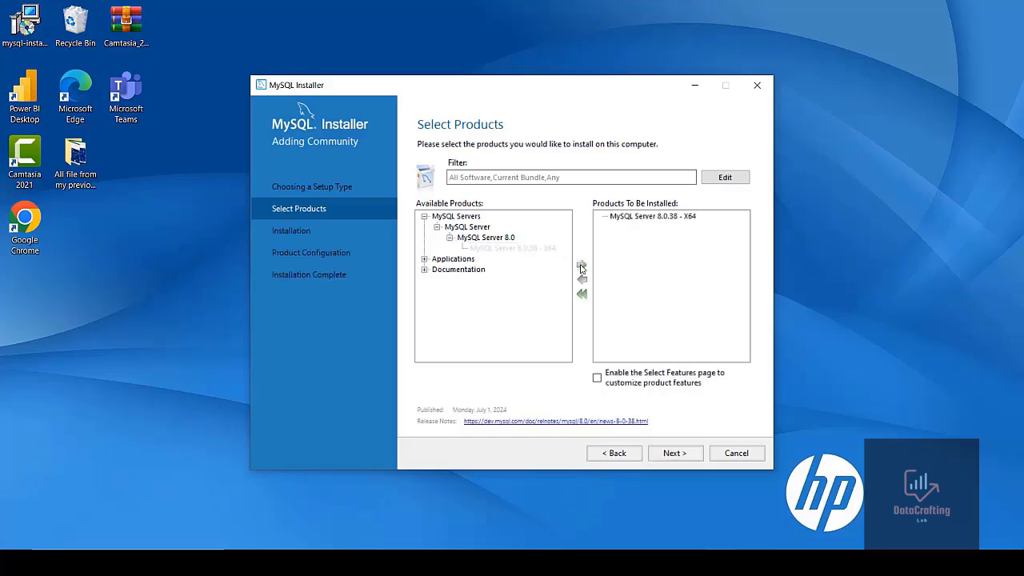
Add MySQL Workbench 8.0.38 - X64 to the products to install
left_click(424, 258)
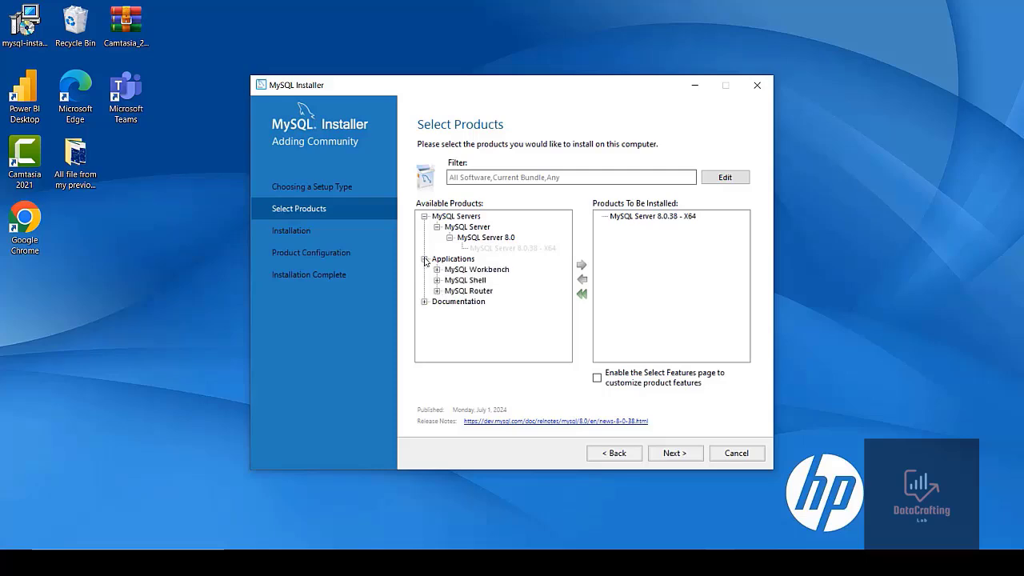
left_click(437, 270)
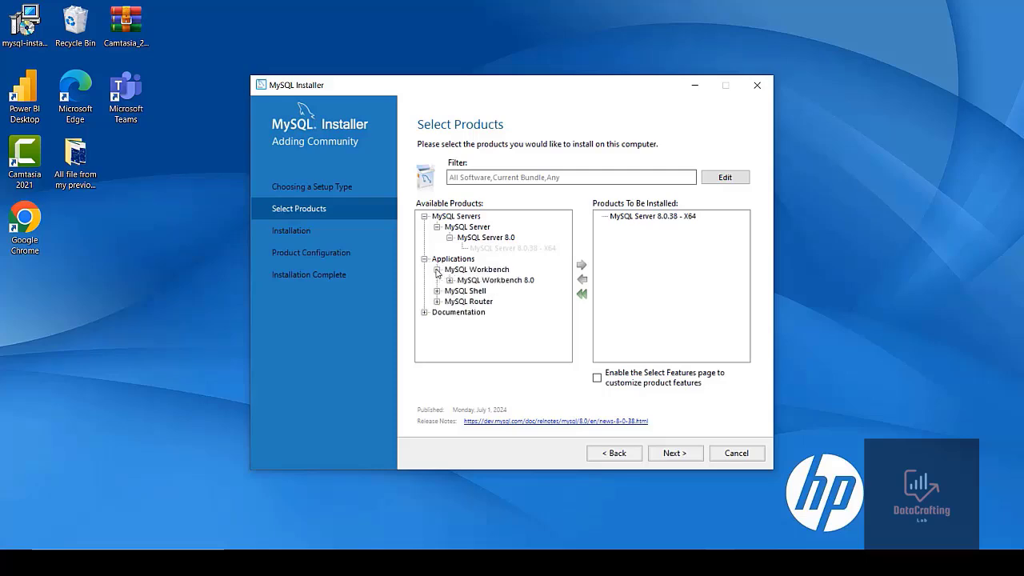
left_click(450, 280)
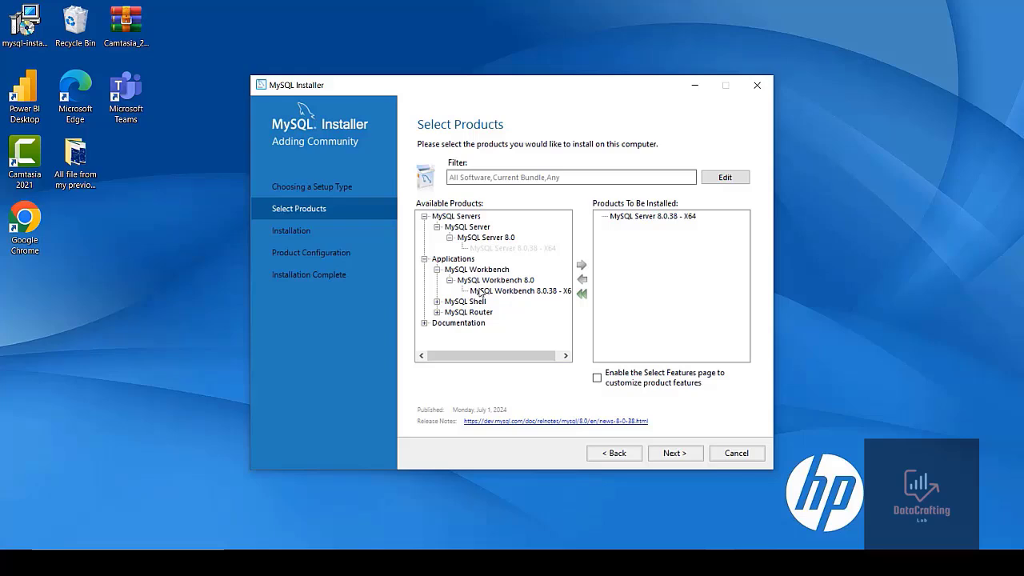
left_click(481, 291)
left_click(581, 266)
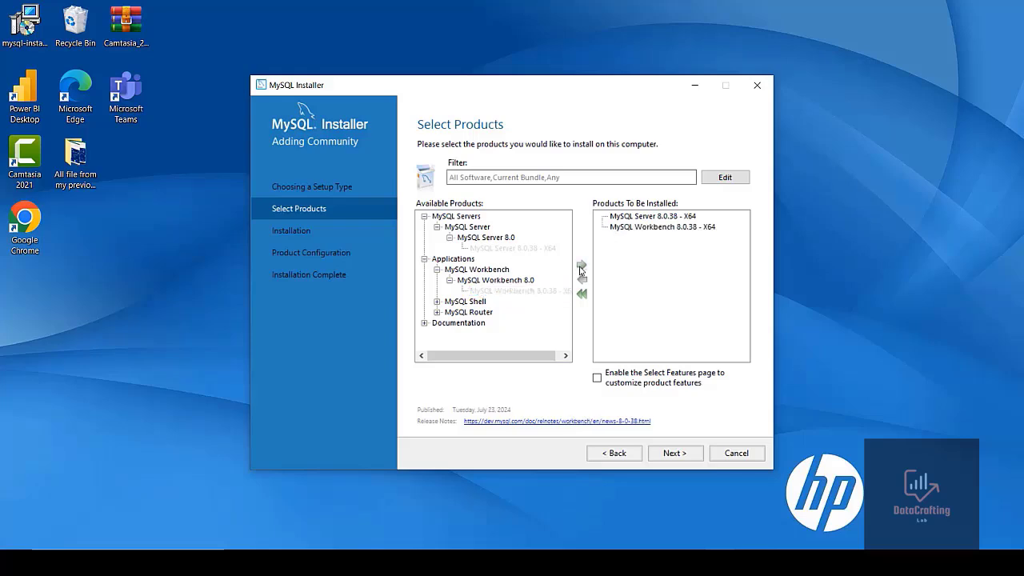
Add MySQL Shell 8.0.38 - X64 to the products to install
left_click(437, 301)
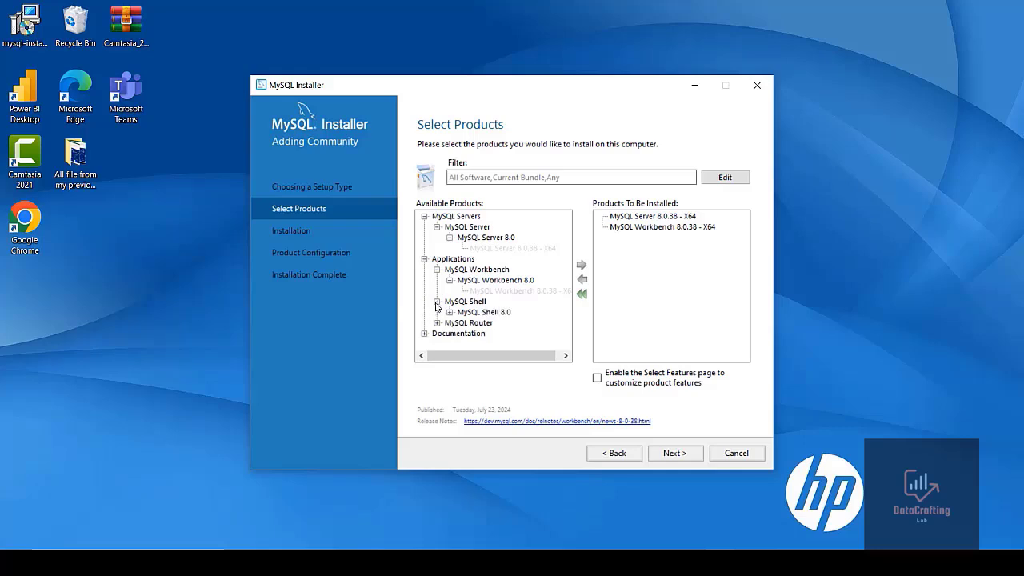
left_click(450, 312)
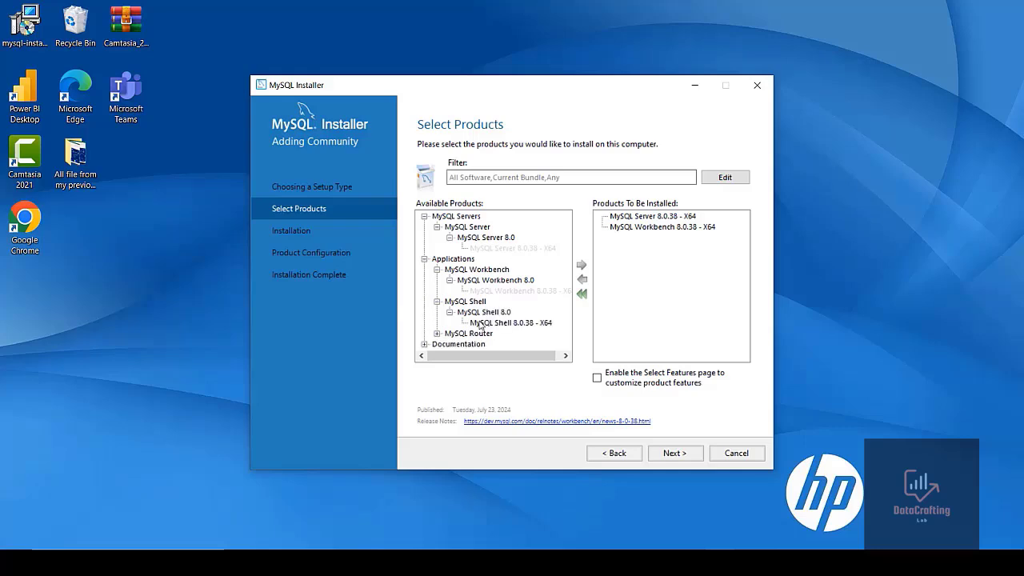
left_click(480, 323)
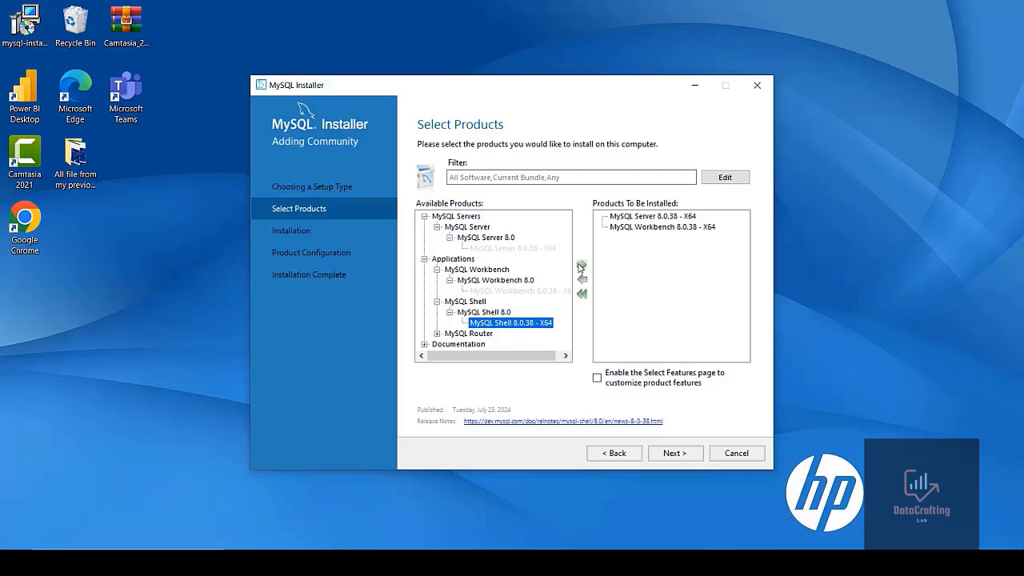
left_click(582, 265)
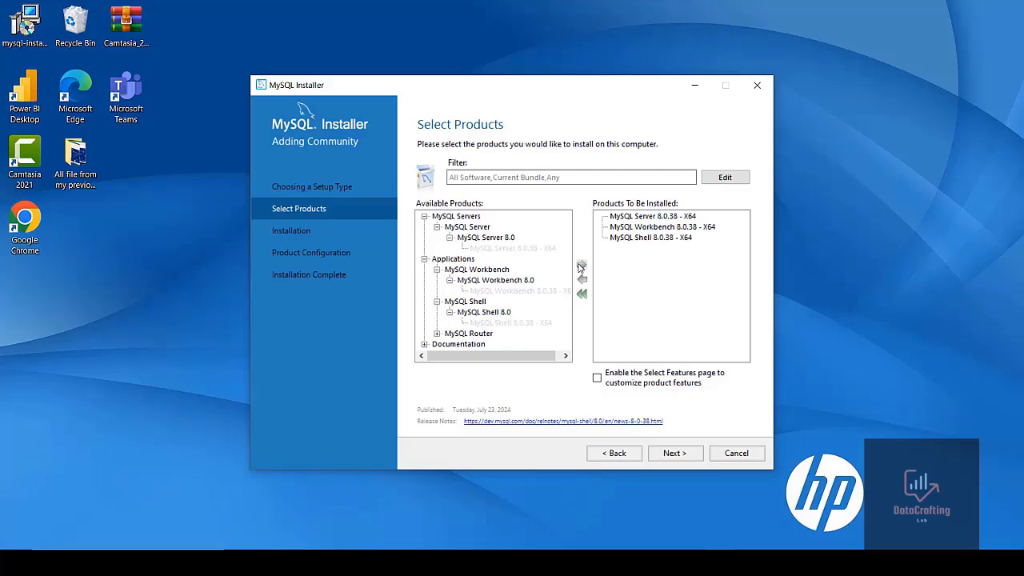
Add MySQL Documentation 8.0.38 - X86 to the products to install
left_click(424, 344)
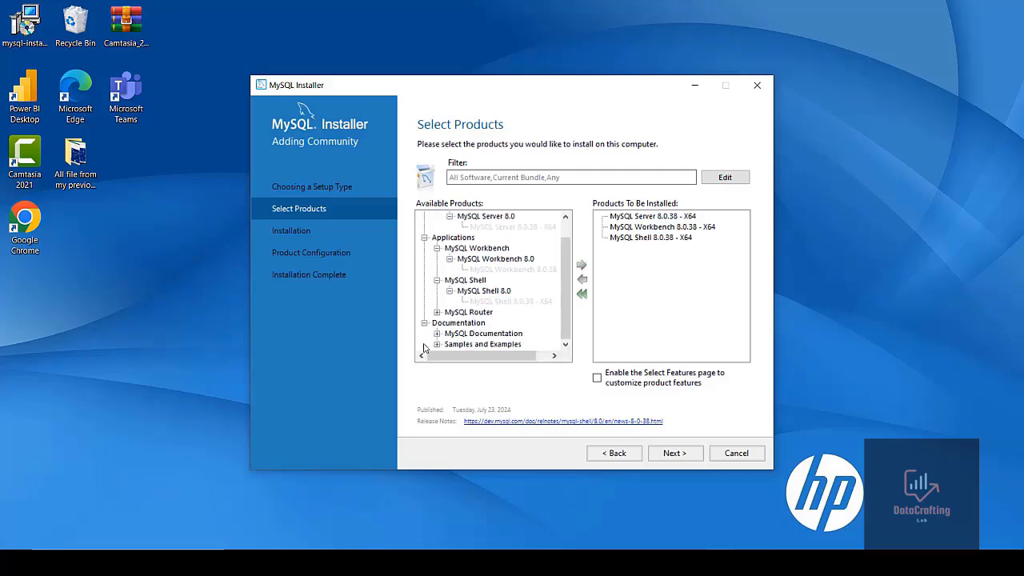
left_click(436, 334)
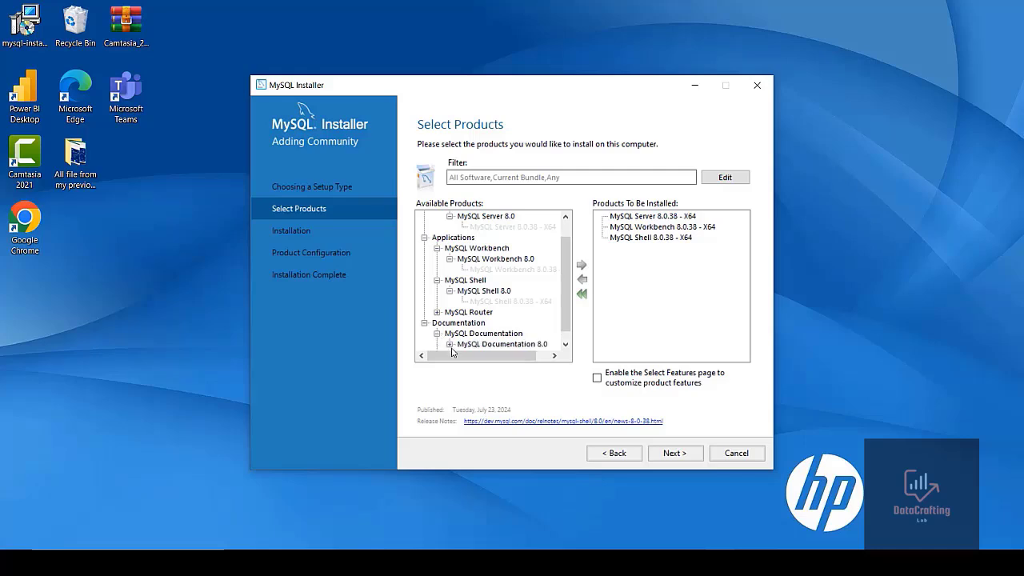
left_click(449, 345)
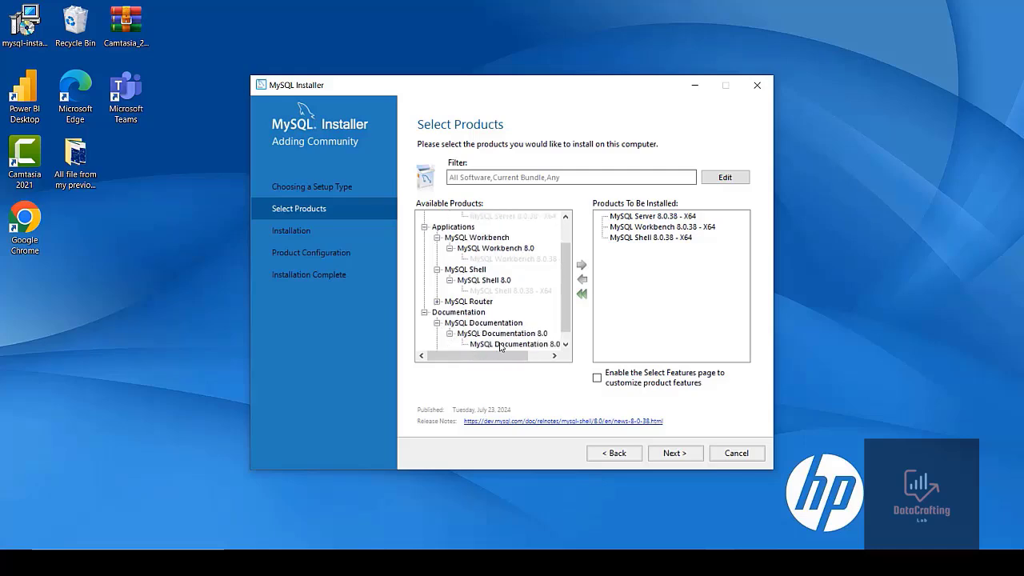
left_click(525, 345)
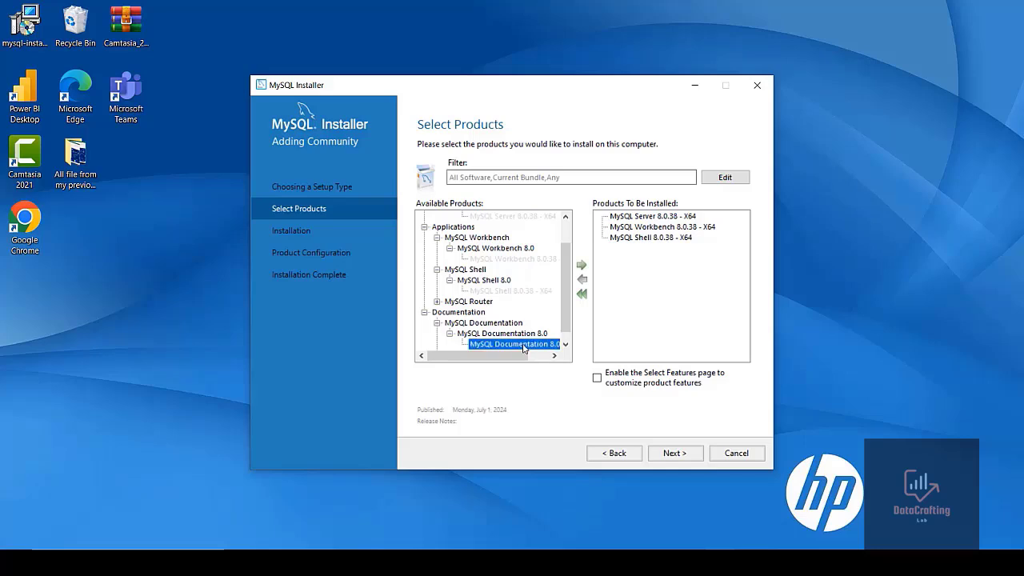
left_click(582, 265)
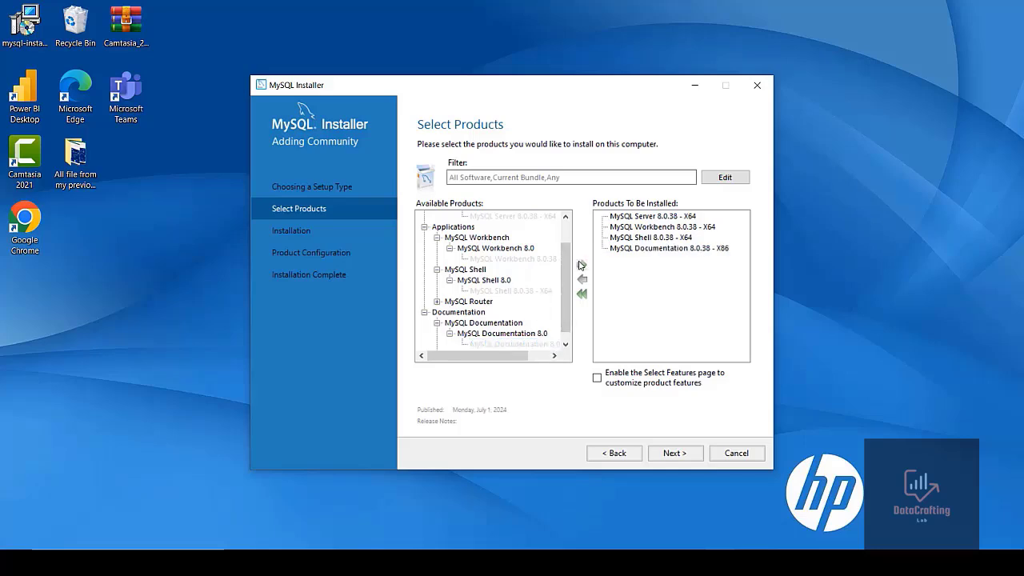
Add Samples and Examples 8.0.38 - X86 to the products to install
left_click(565, 344)
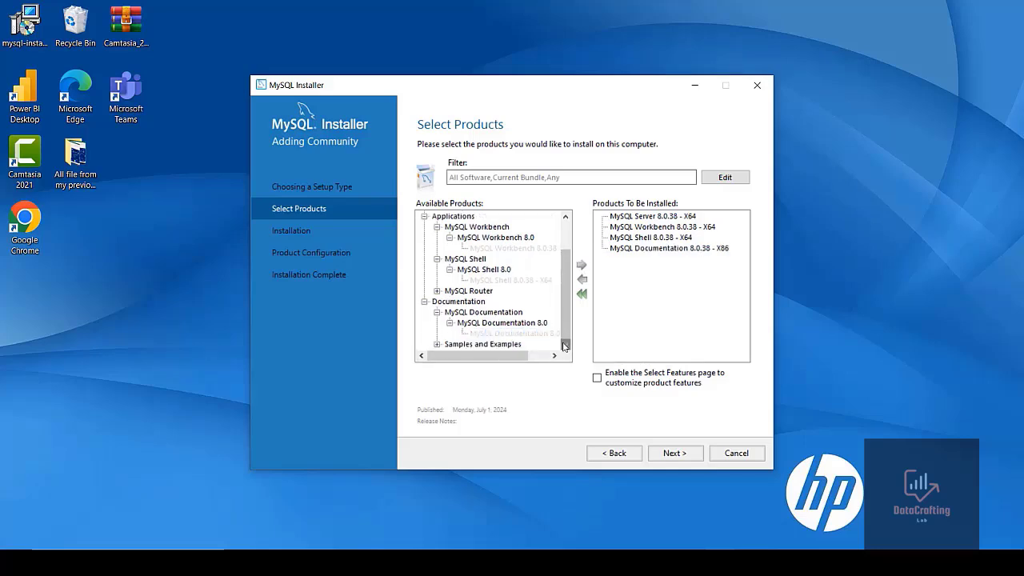
left_click(437, 344)
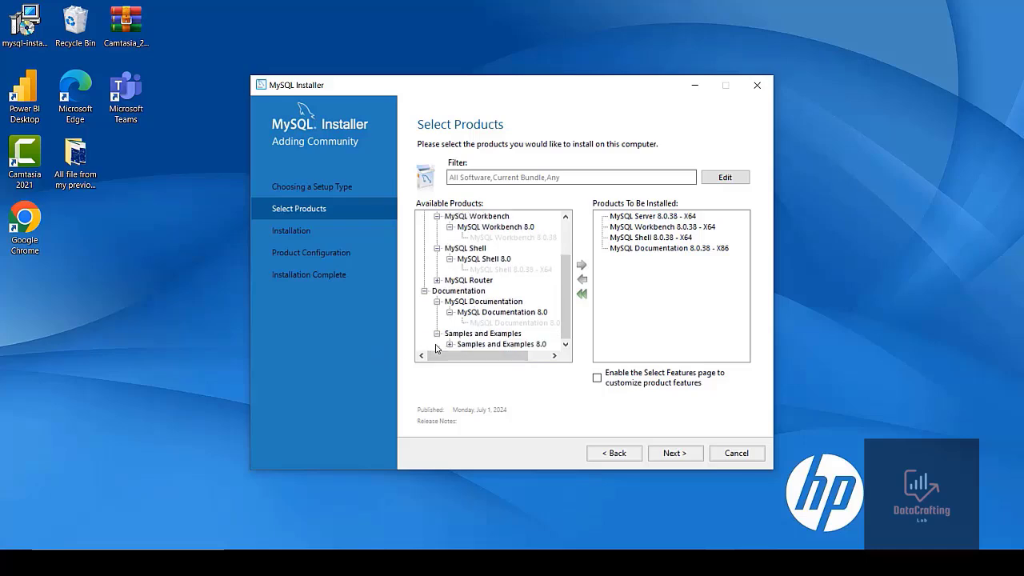
left_click(450, 344)
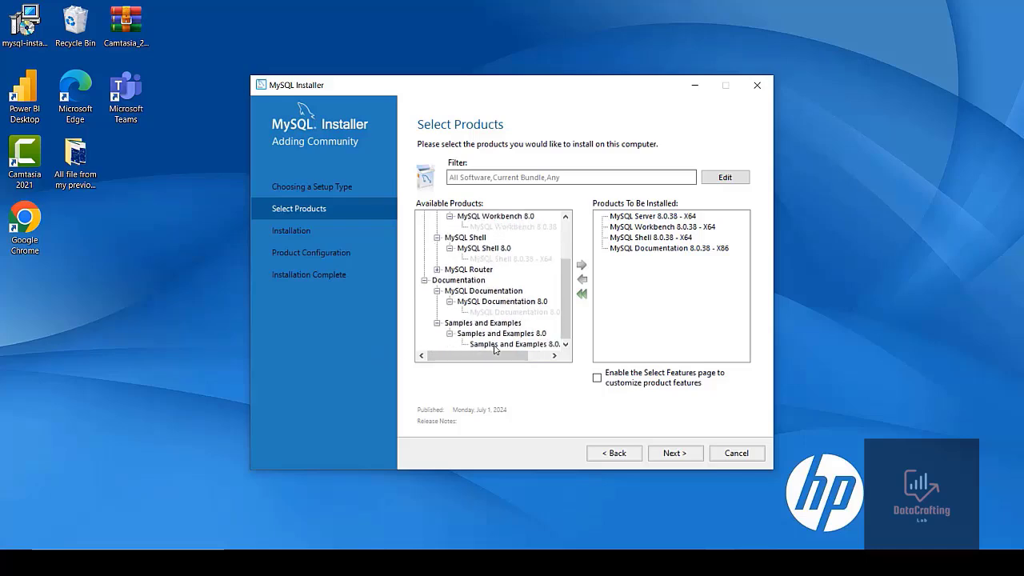
left_click(494, 348)
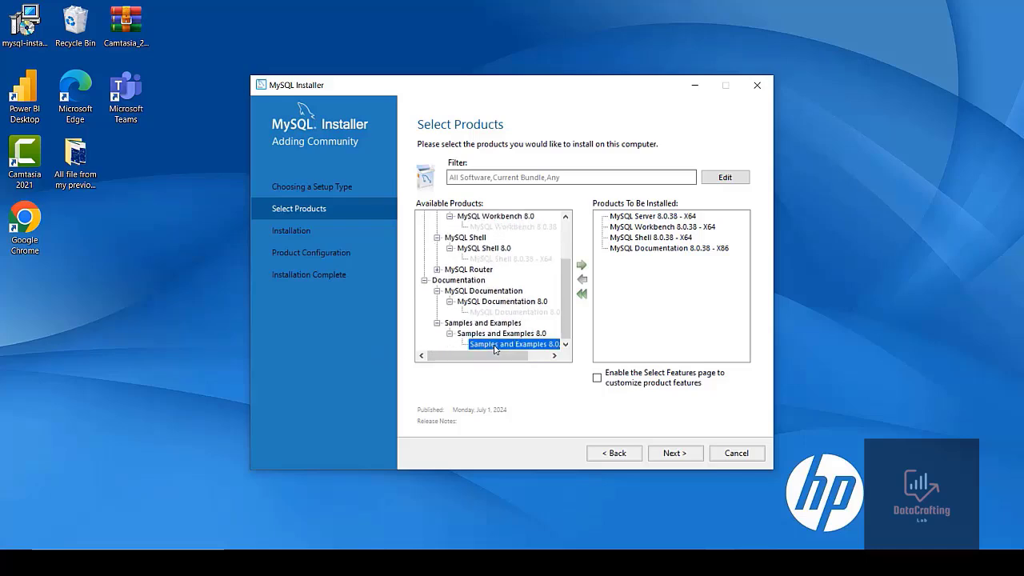
left_click(581, 267)
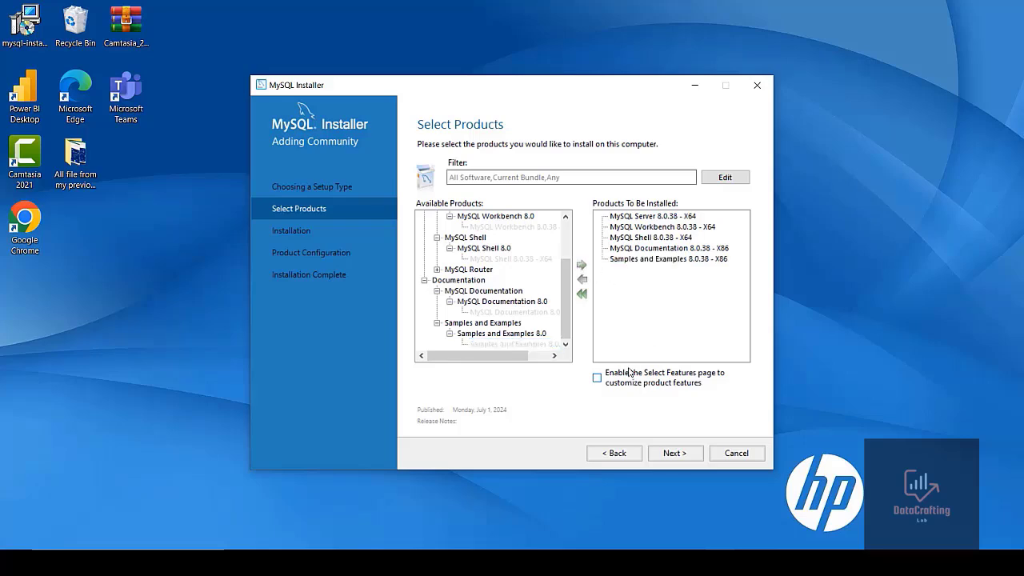
Keep the existing install and data directories despite the path conflicts and continue
left_click(664, 455)
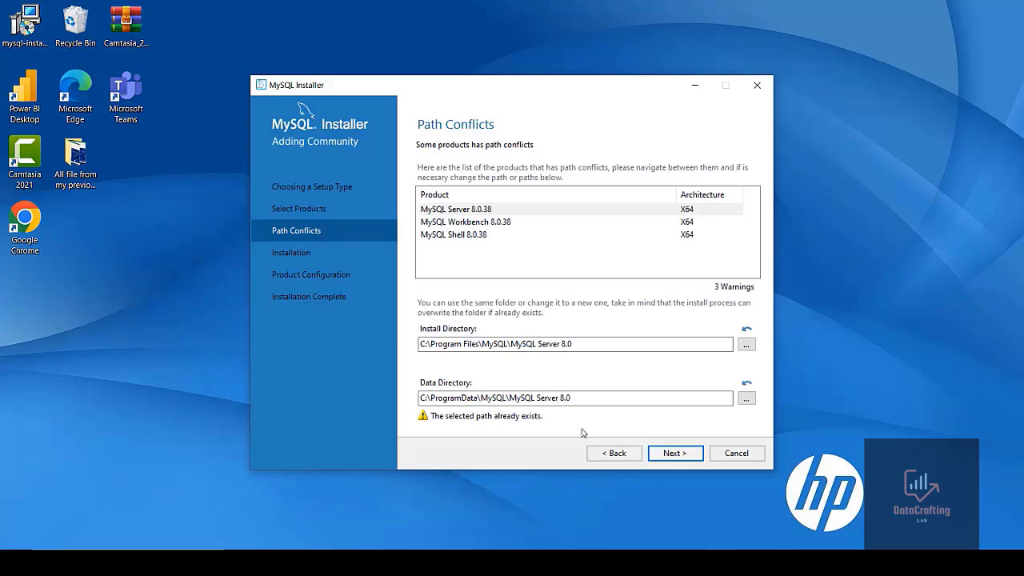
left_click(663, 454)
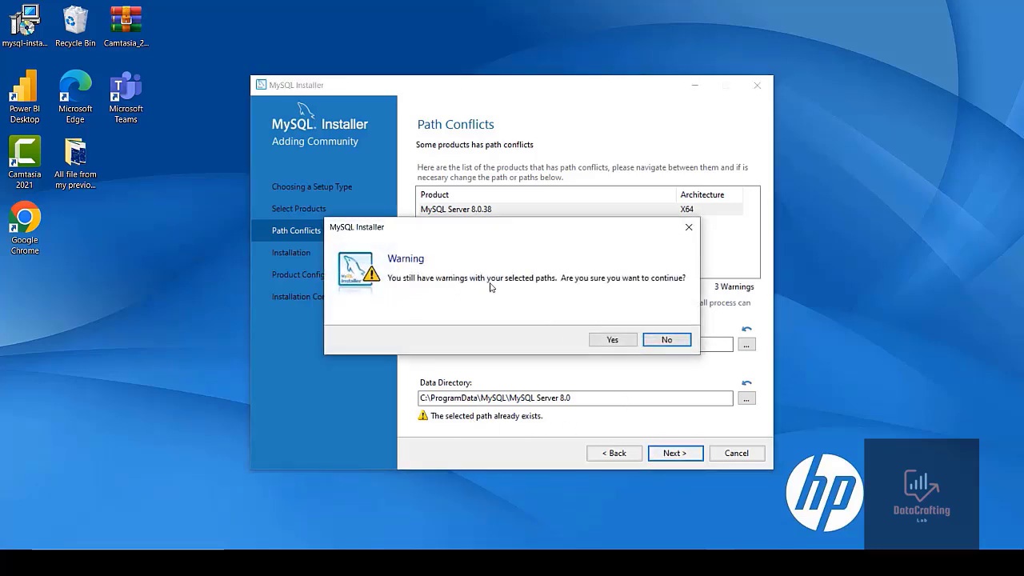
left_click(613, 341)
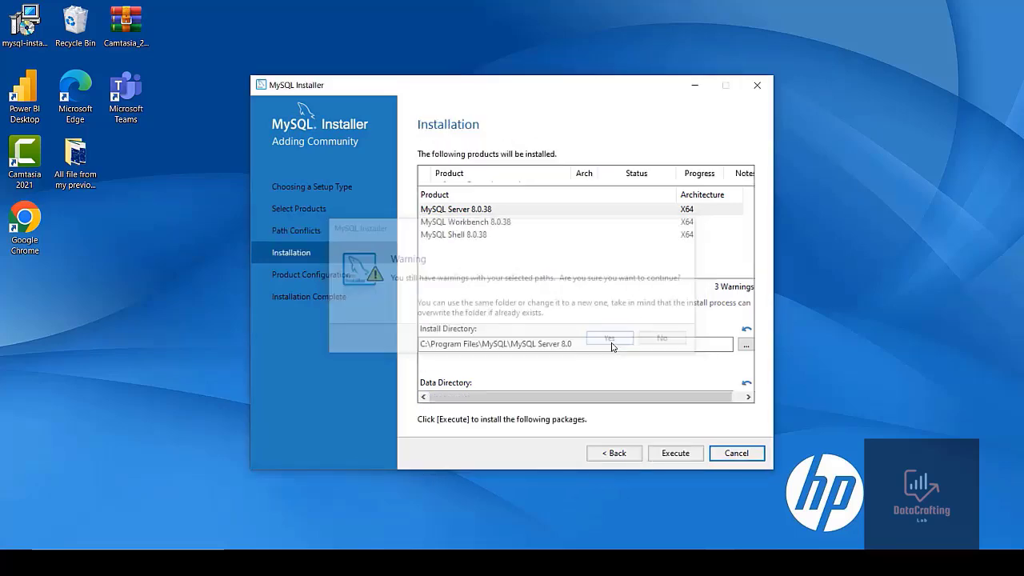
Execute the installation of the five selected products and move on to product configuration
left_click(663, 454)
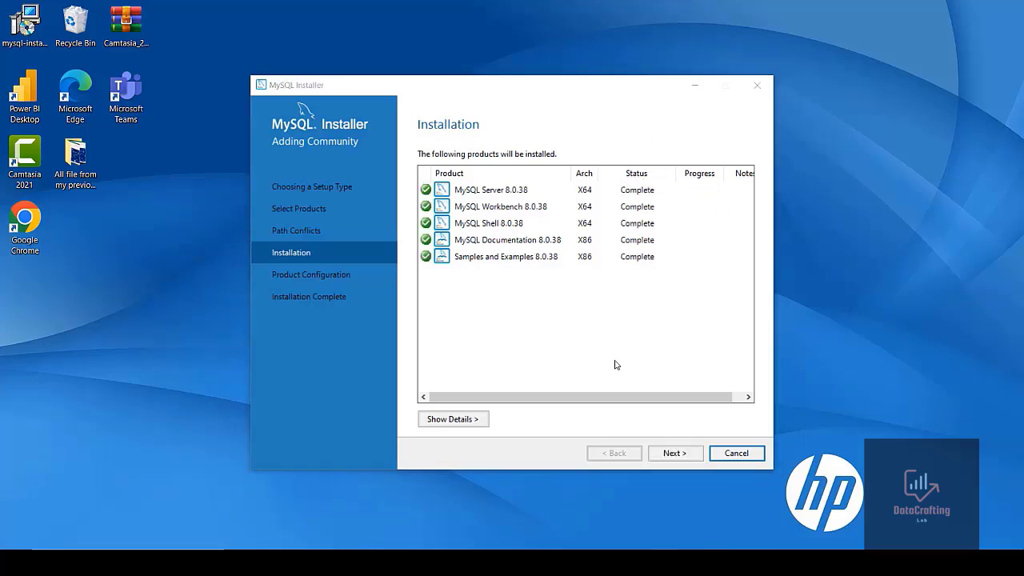
left_click(672, 452)
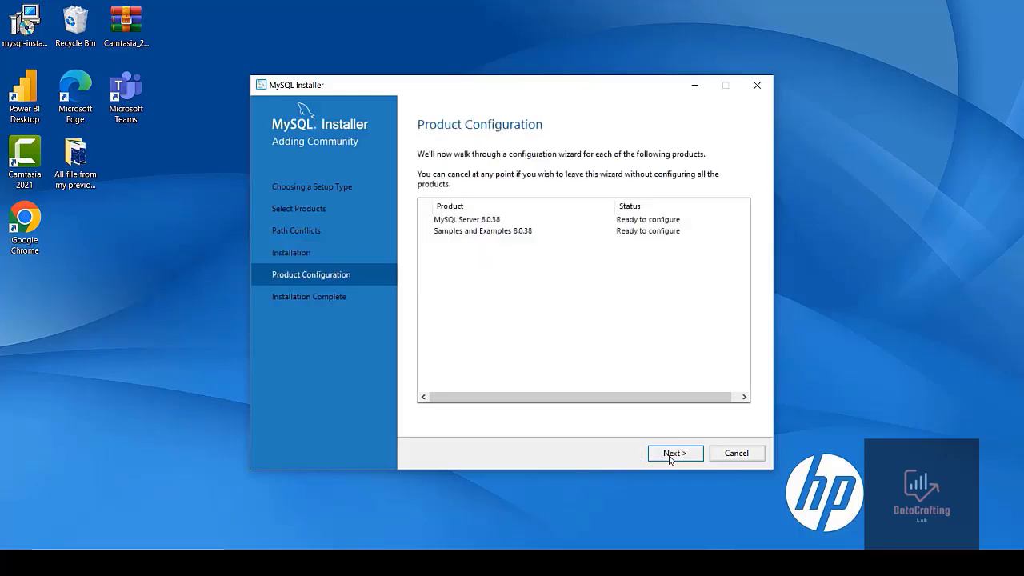
Accept the default Type and Networking and Authentication Method settings for MySQL Server 8.0.38
left_click(670, 453)
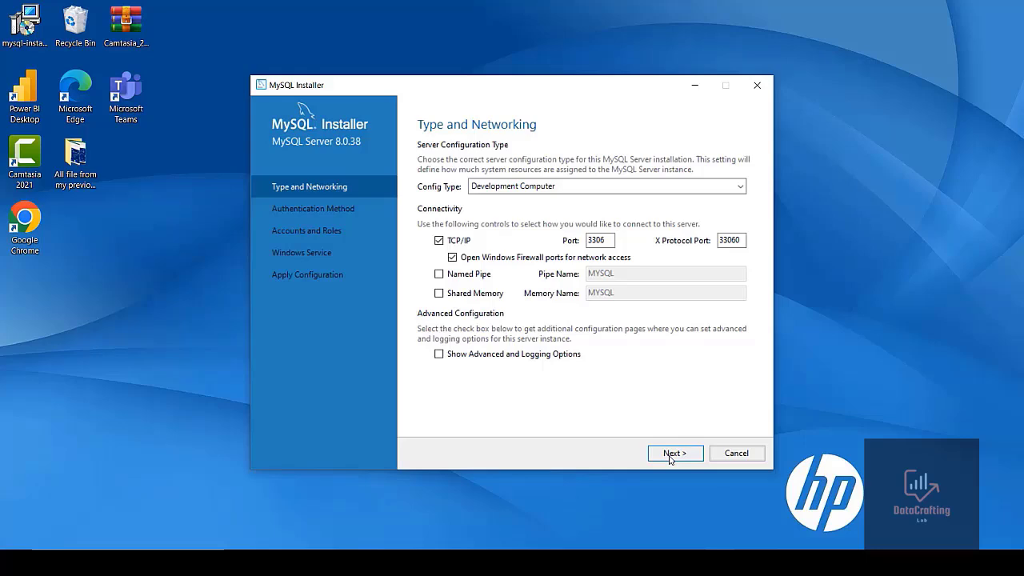
left_click(670, 454)
left_click(670, 453)
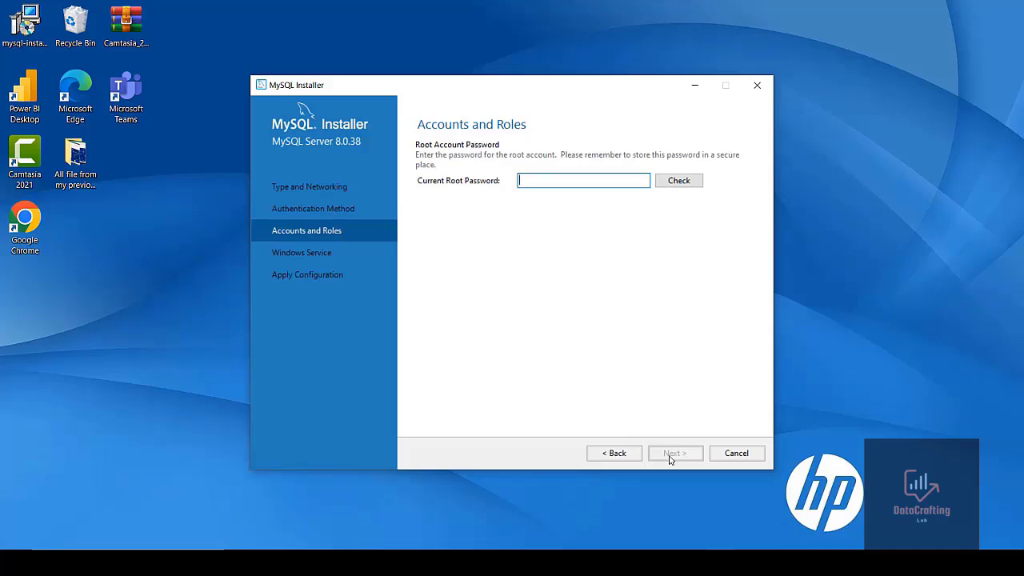
Enter the current root account password and check it
type("ro••••••••••")
key("BackSpace")
key("BackSpace")
key("BackSpace")
key("BackSpace")
key("BackSpace")
key("BackSpace")
key("BackSpace")
key("BackSpace")
key("BackSpace")
key("BackSpace")
key("BackSpace")
type("•••••••••••••")
left_click(675, 181)
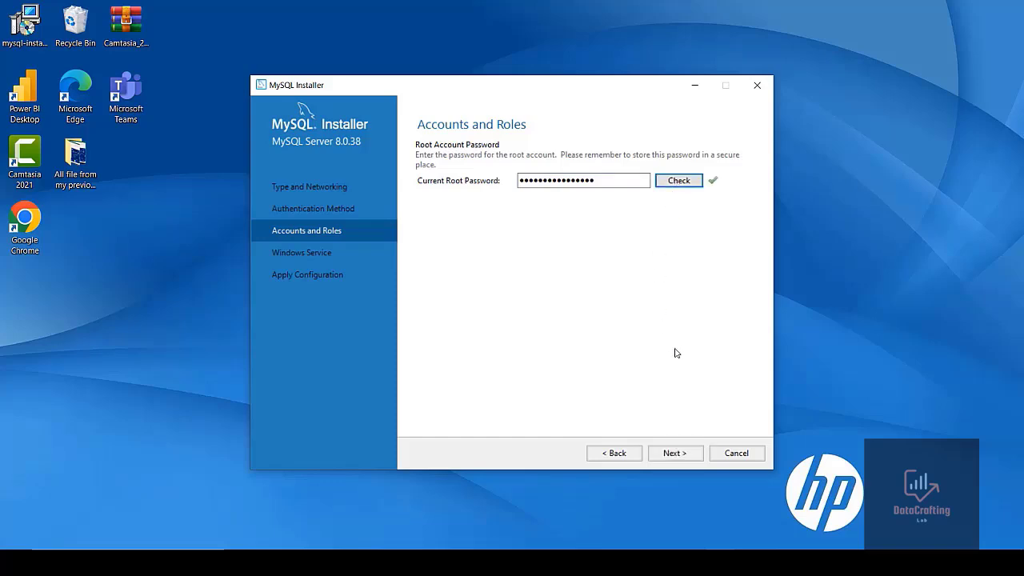
Keep the default Windows Service settings and apply the MySQL Server 8.0.38 configuration
left_click(664, 454)
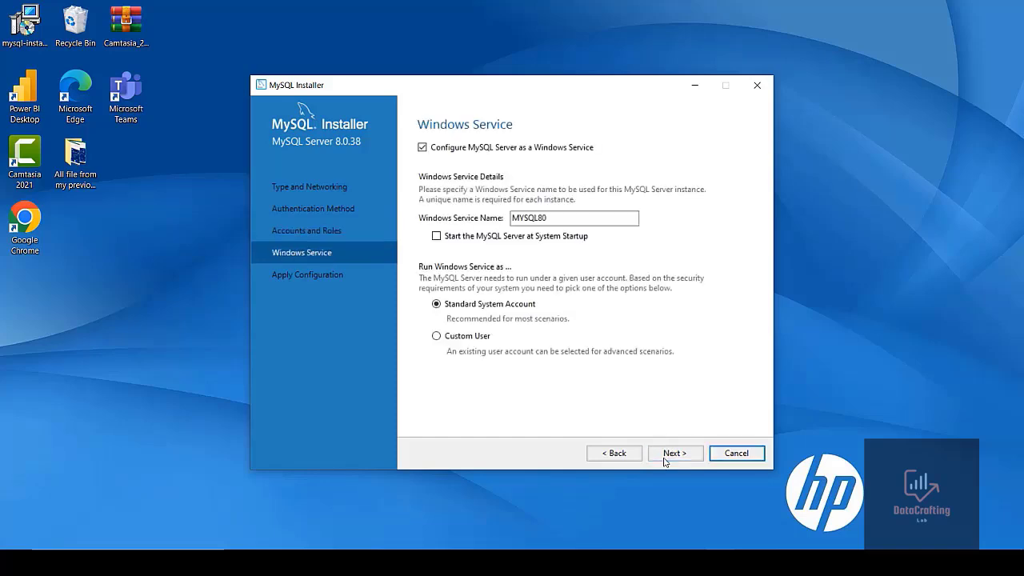
left_click(665, 454)
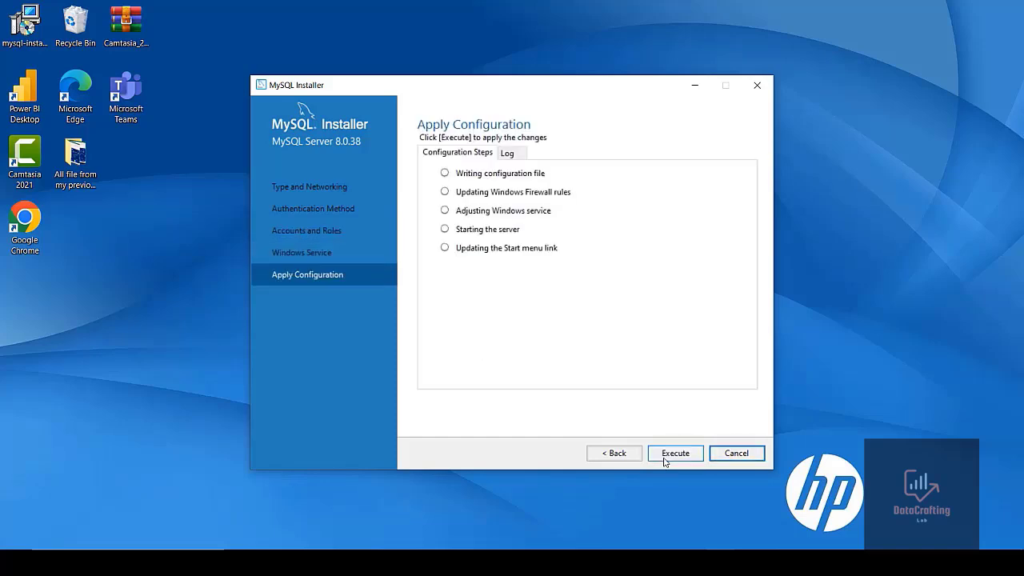
left_click(664, 454)
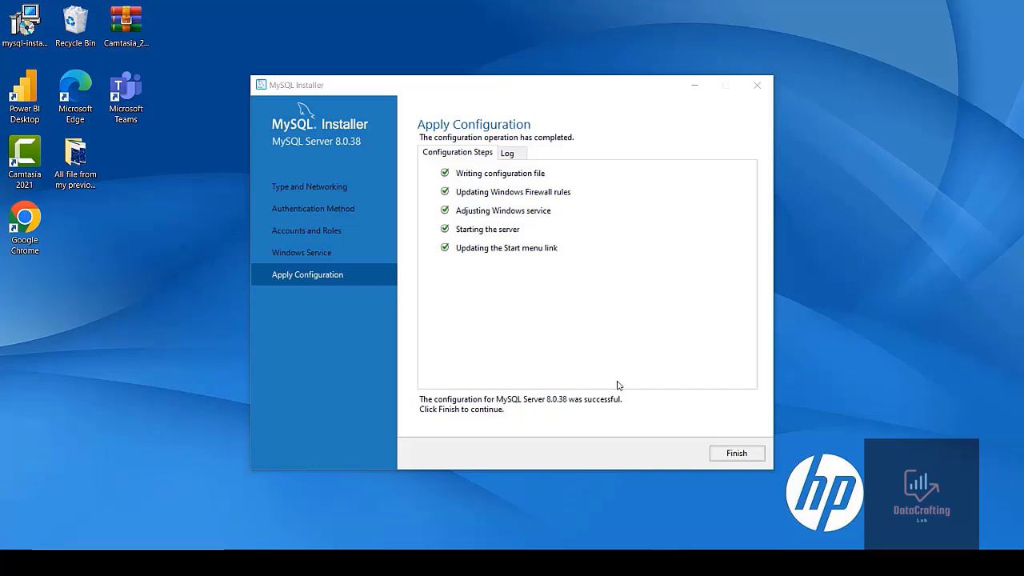
left_click(717, 454)
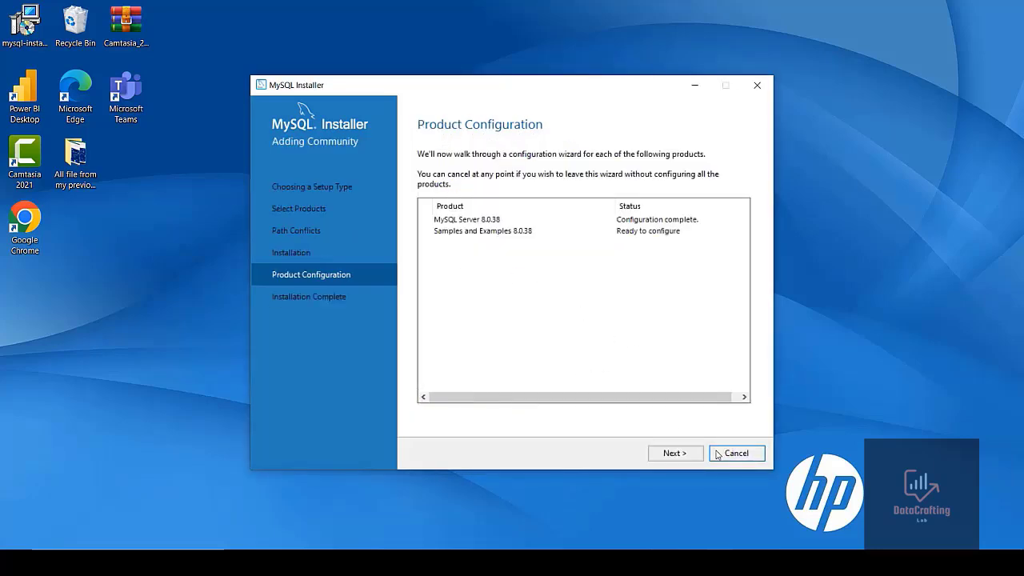
Enter the root password for the Samples and Examples server connection and check it
left_click(665, 454)
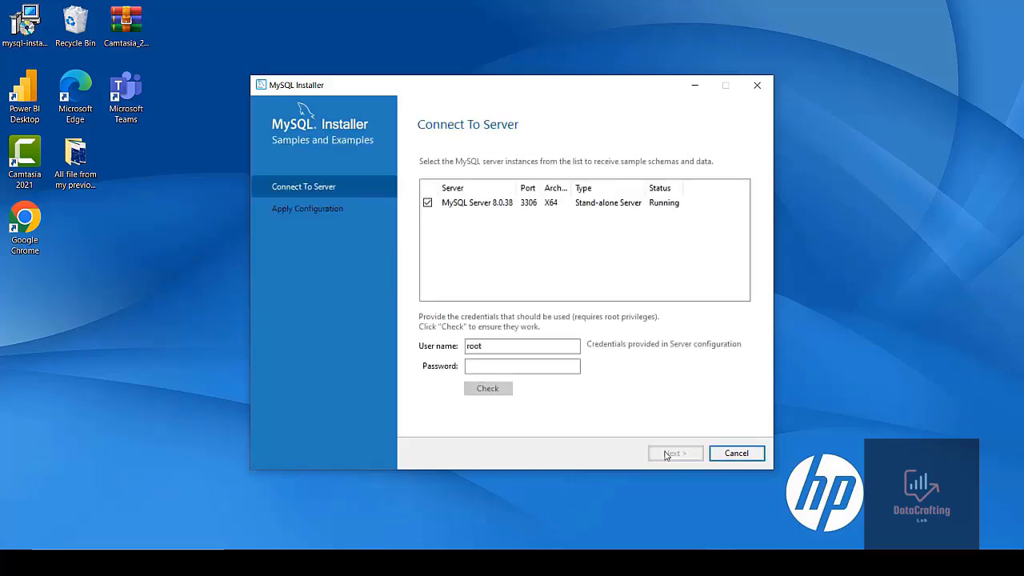
left_click(486, 368)
type("*")
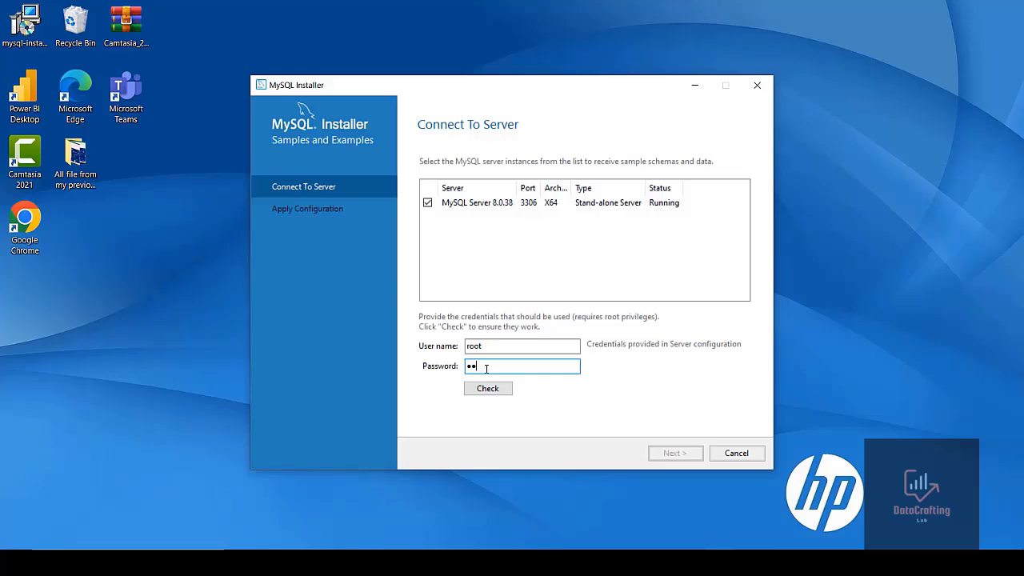
type("34•••••••••")
left_click(488, 388)
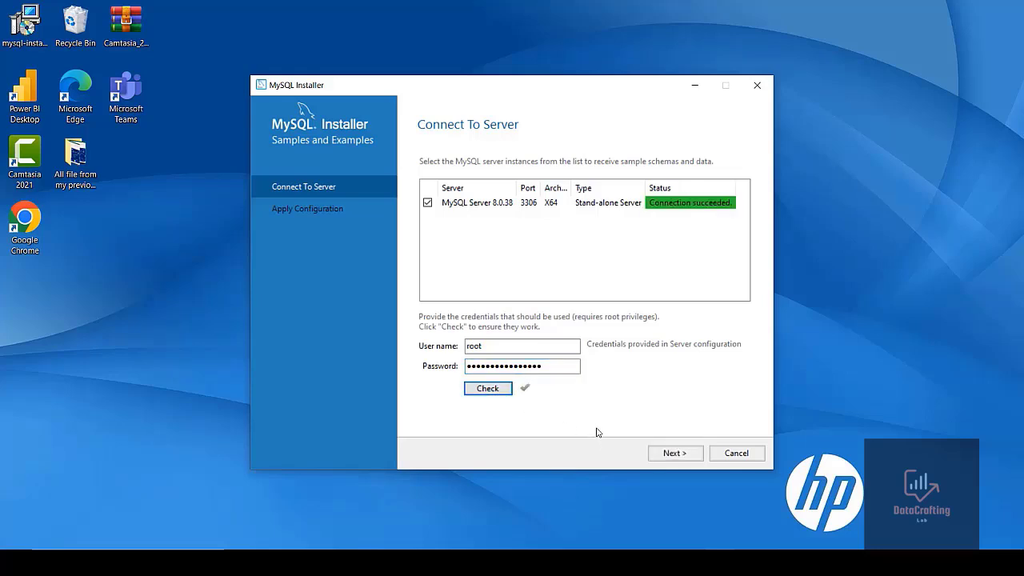
Apply the Samples and Examples configuration and finish the installation with Workbench and Shell starting afterwards
left_click(674, 453)
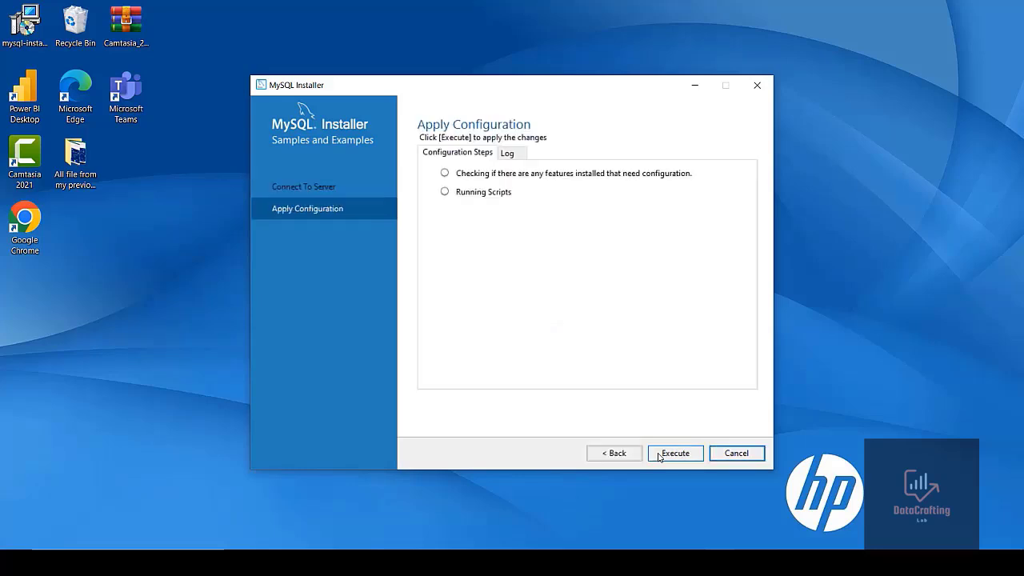
left_click(672, 454)
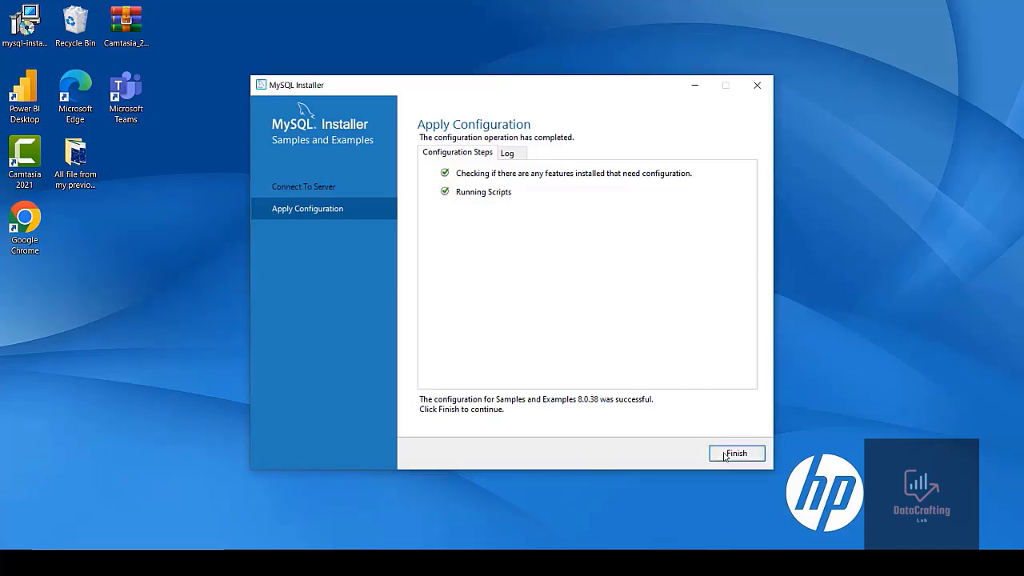
left_click(724, 456)
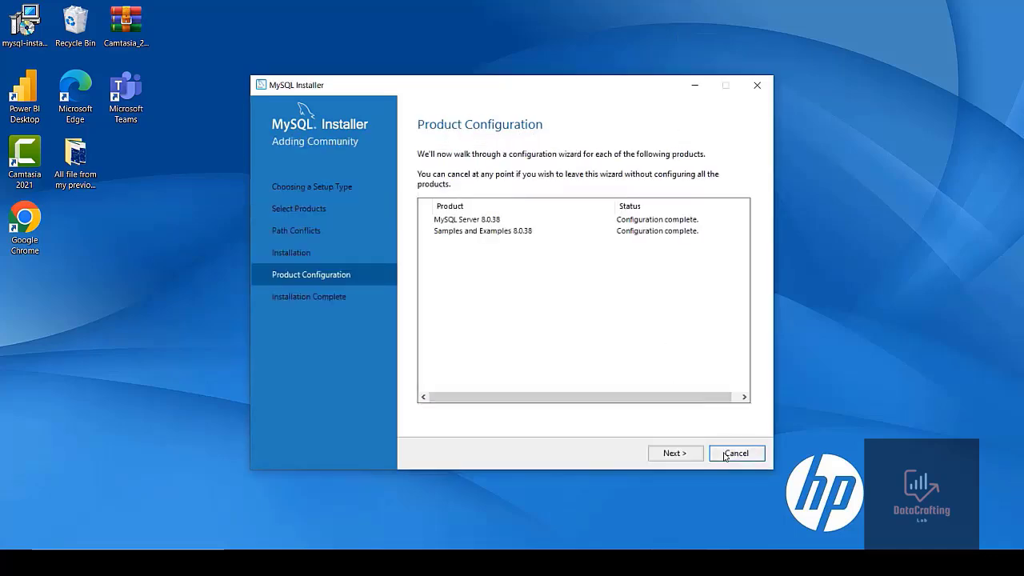
left_click(679, 457)
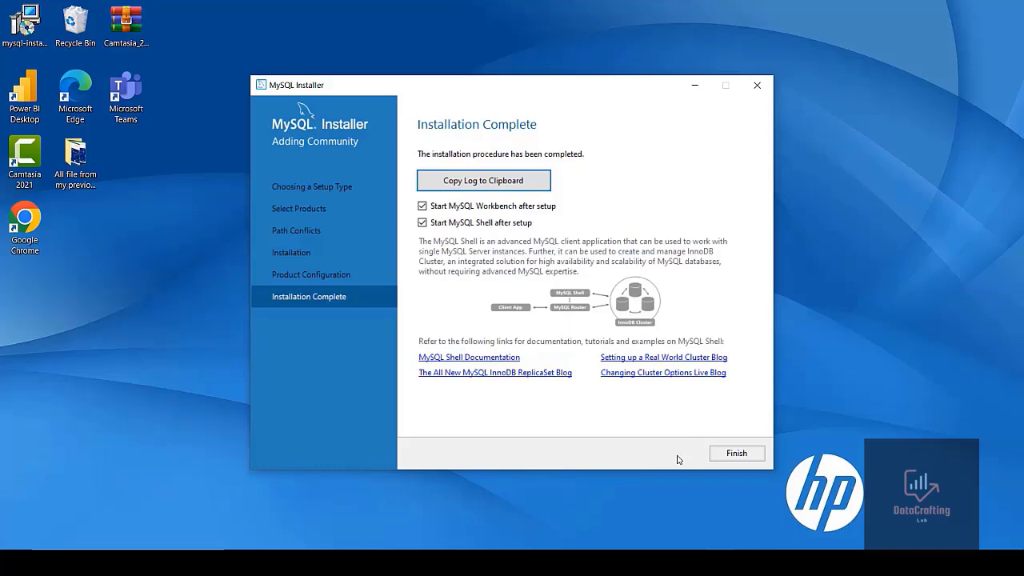
left_click(732, 454)
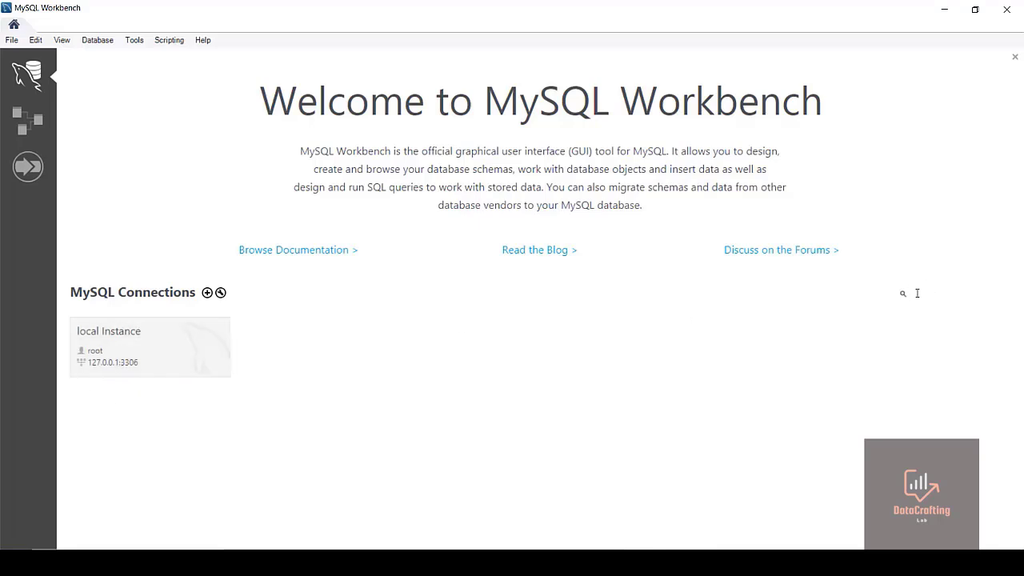
Open the local Instance connection and browse its Administration and Schemas navigator panels
left_click(162, 349)
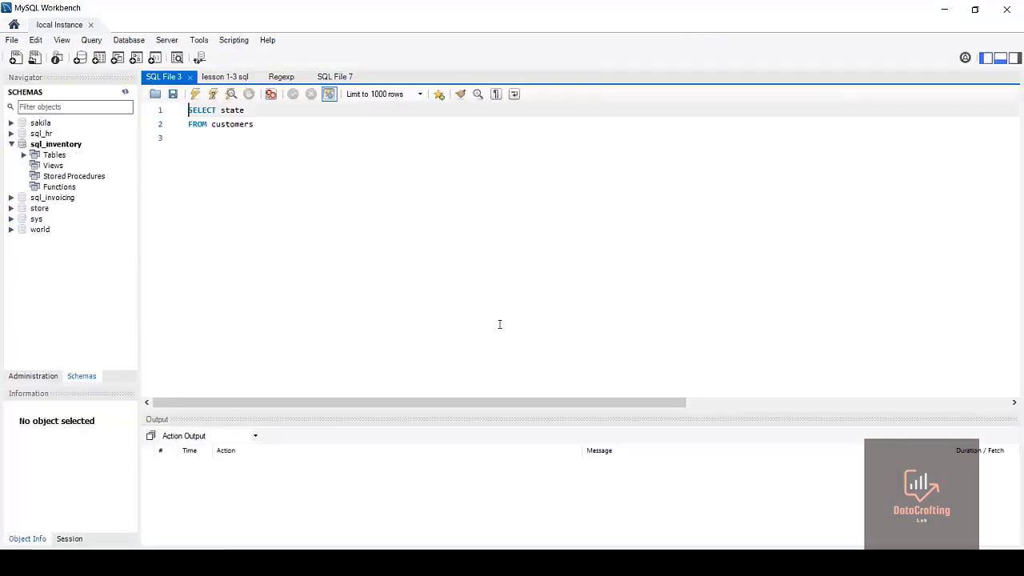
left_click(33, 377)
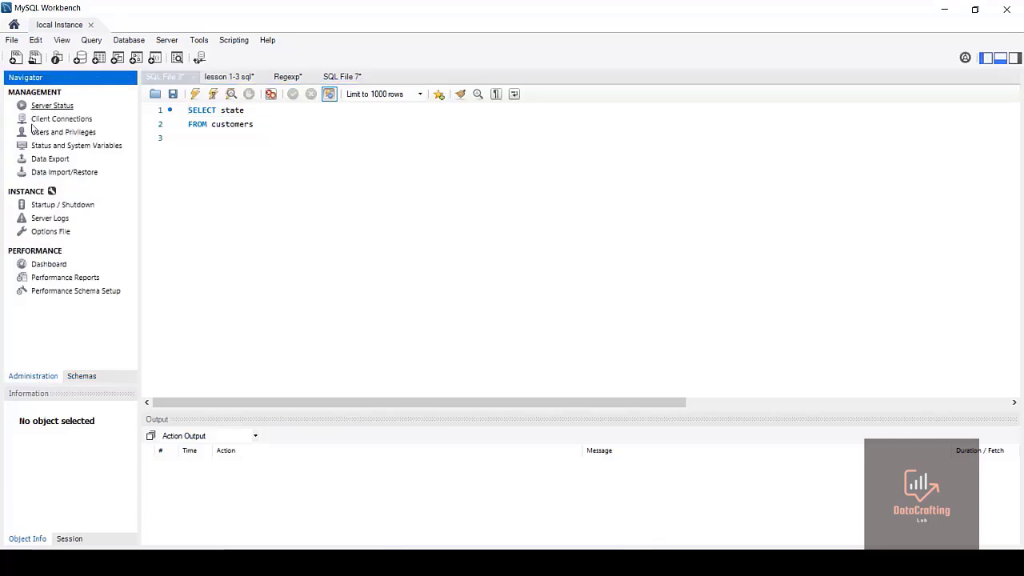
left_click(80, 375)
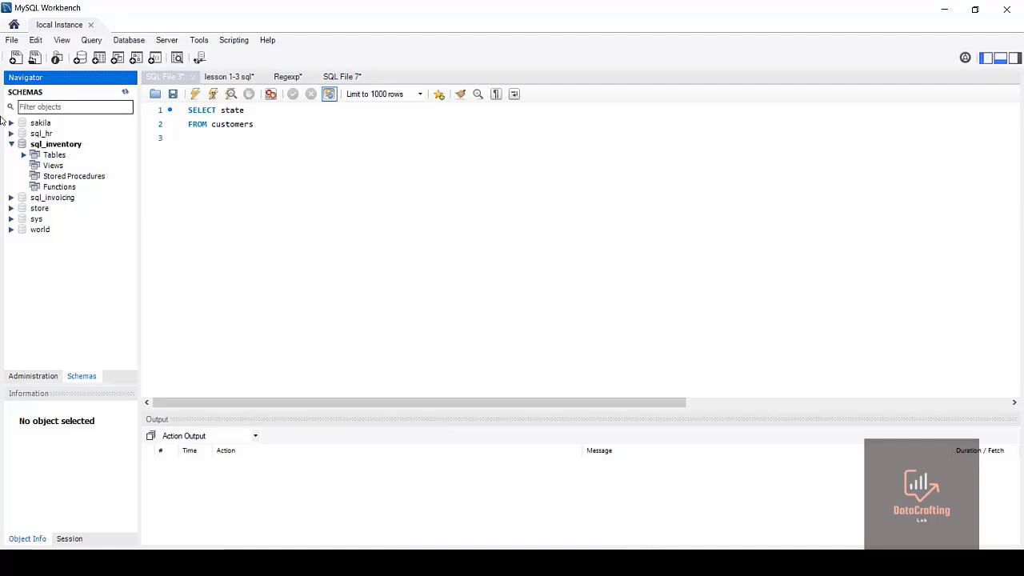
left_click(23, 156)
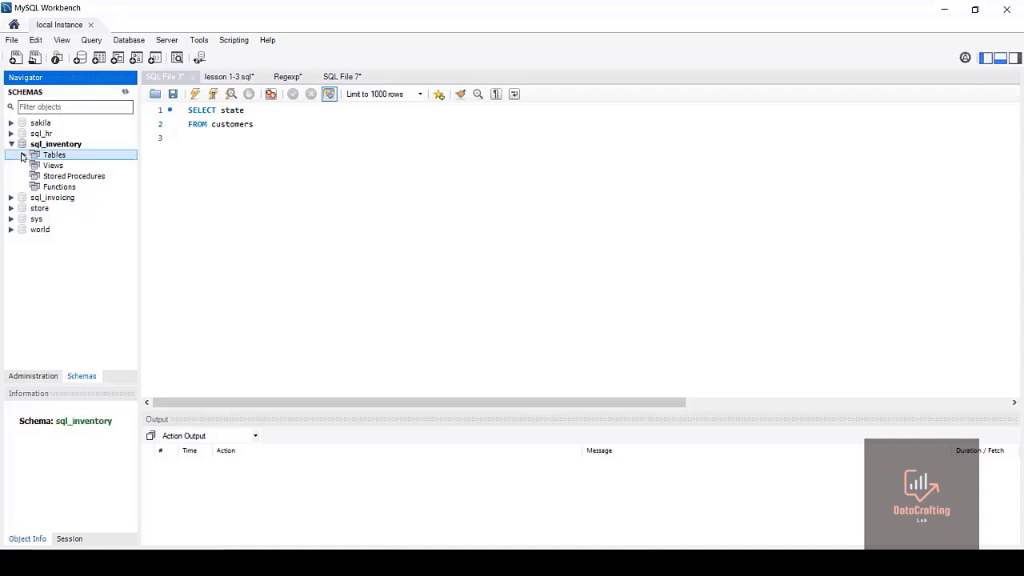
left_click(12, 144)
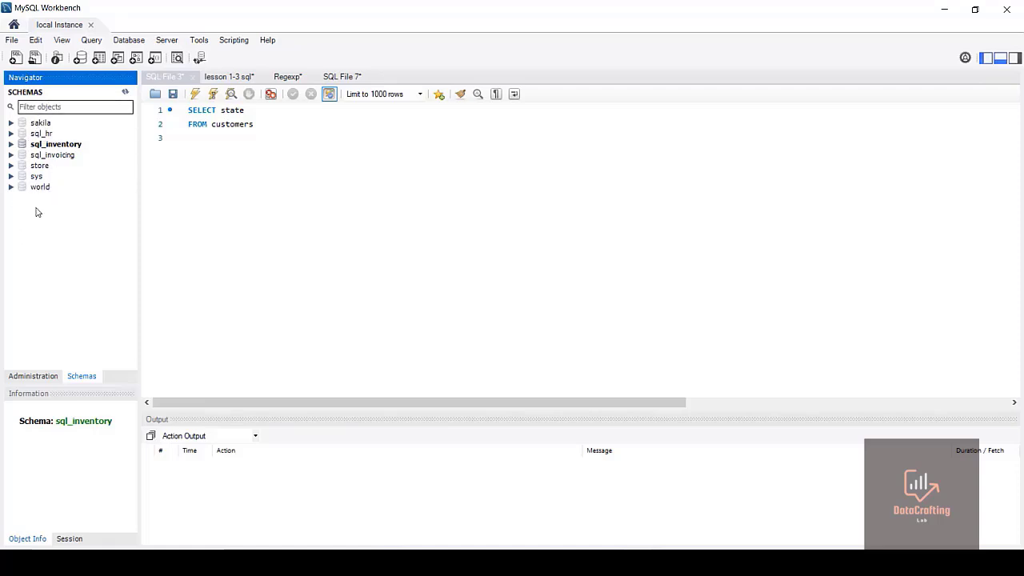
Close Workbench discarding the unsaved script changes, and close the MySQL Shell window
left_click(1015, 6)
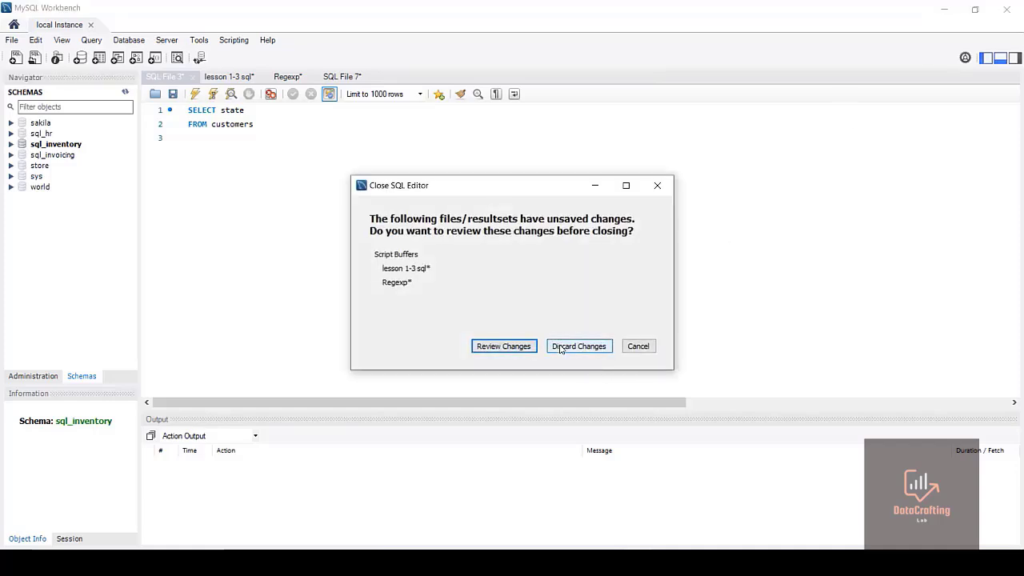
left_click(559, 347)
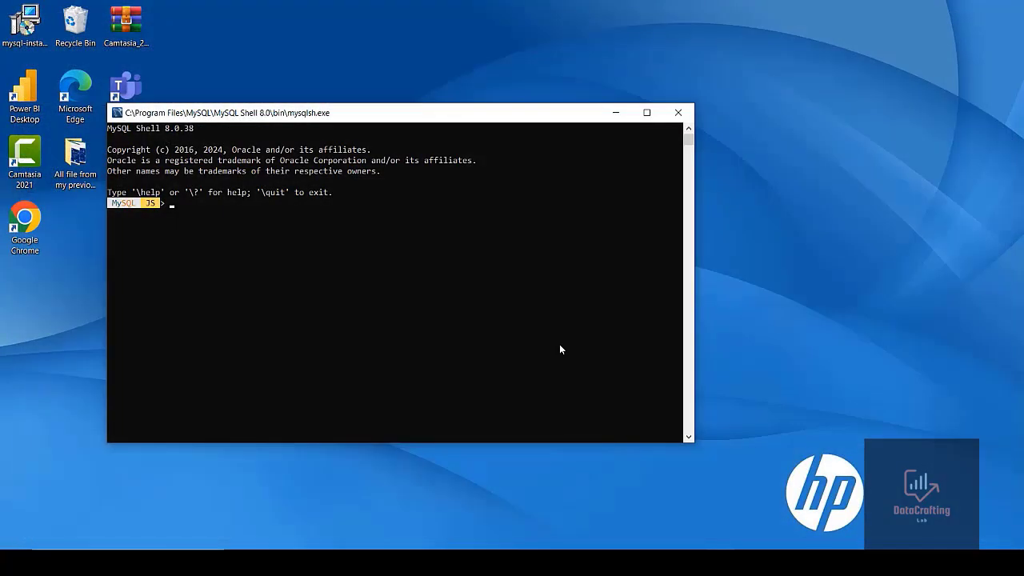
left_click(676, 112)
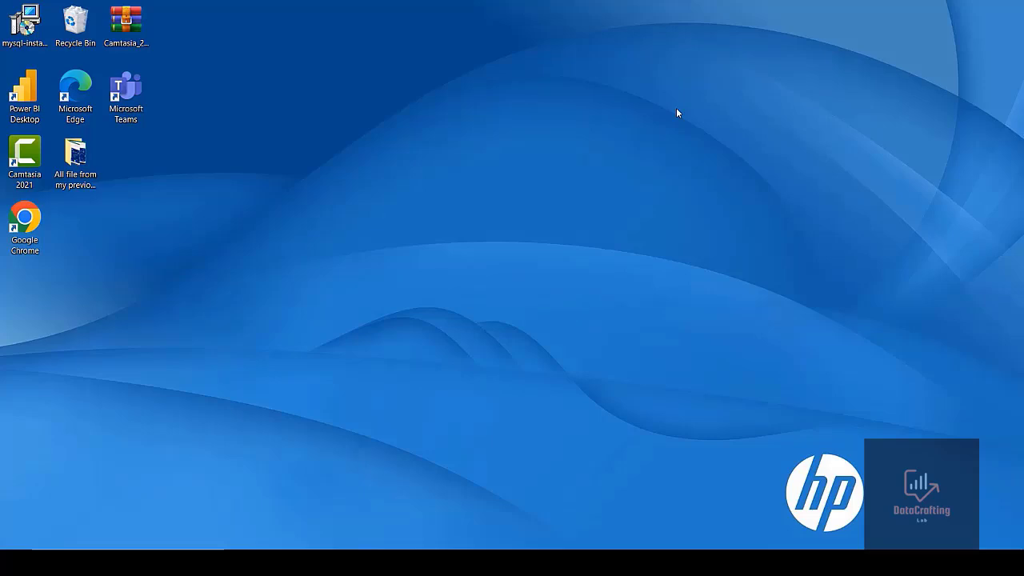